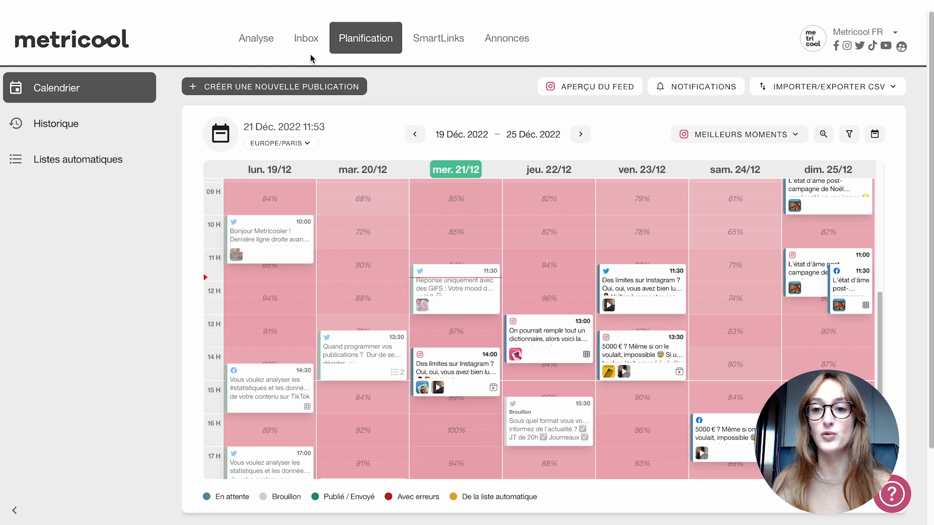
- Look through the calendar's available time zones, keeping Europe/Paris selected
scroll(769, 437, down, 1)
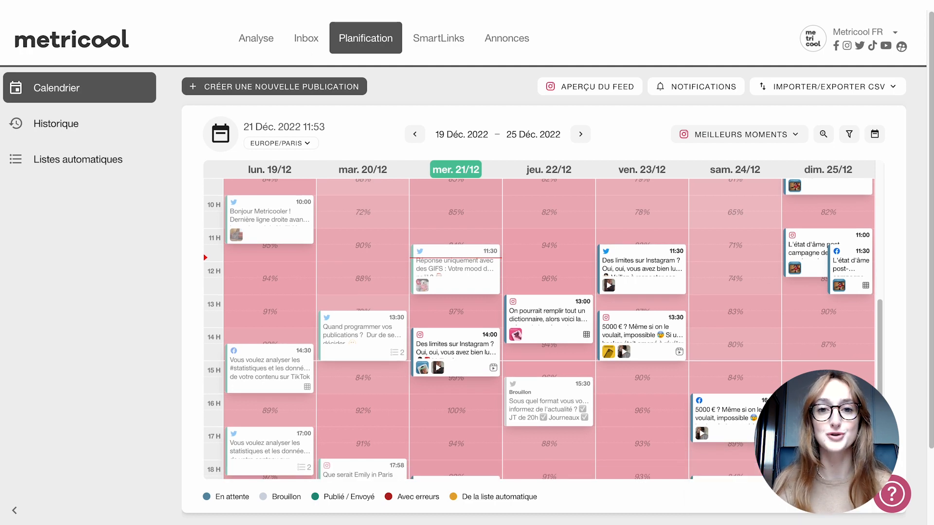
scroll(894, 296, down, 1)
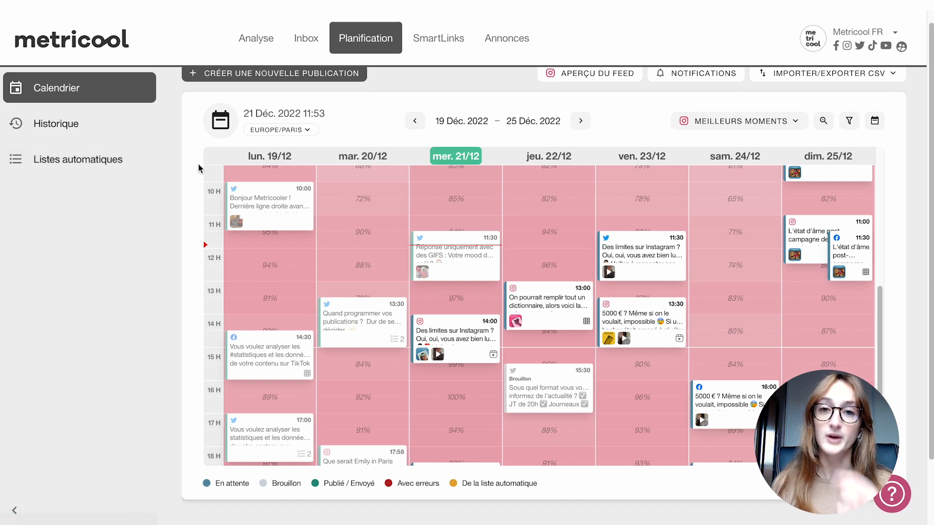
scroll(198, 163, up, 1)
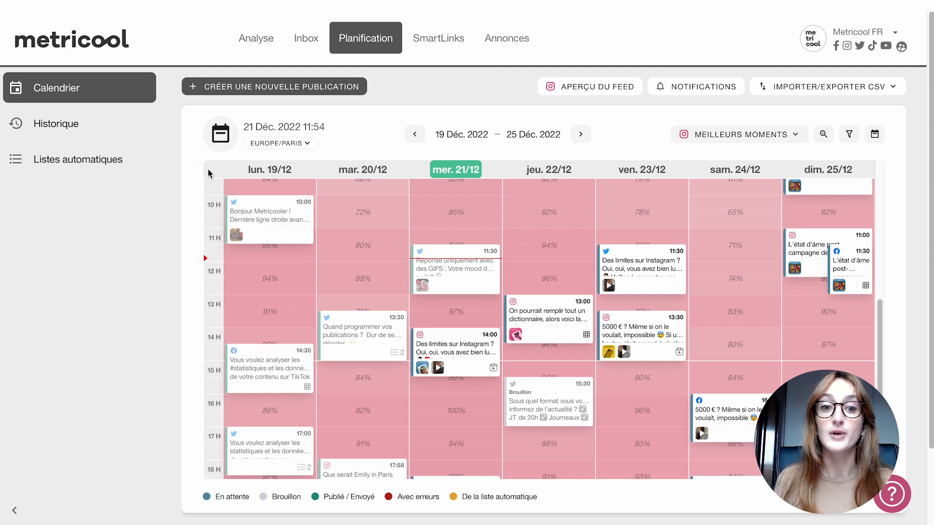
click(265, 143)
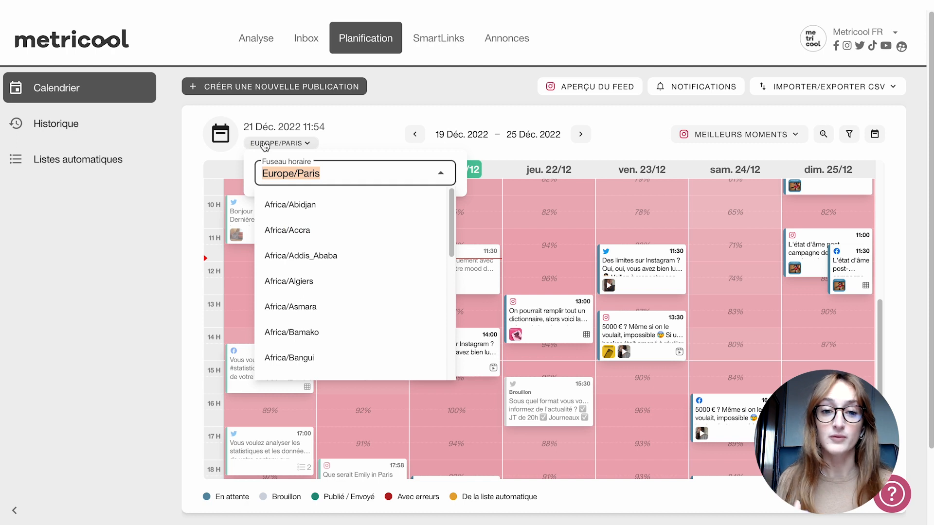
scroll(340, 234, down, 20)
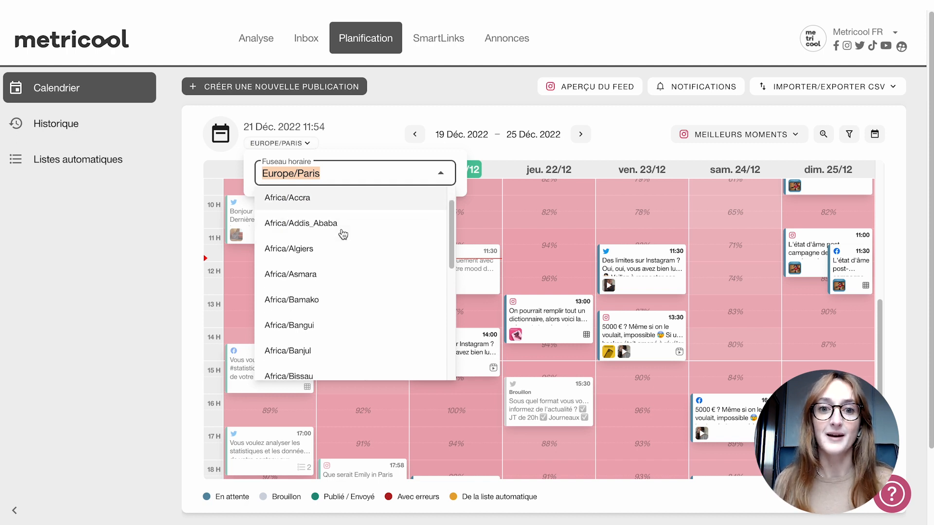
click(343, 125)
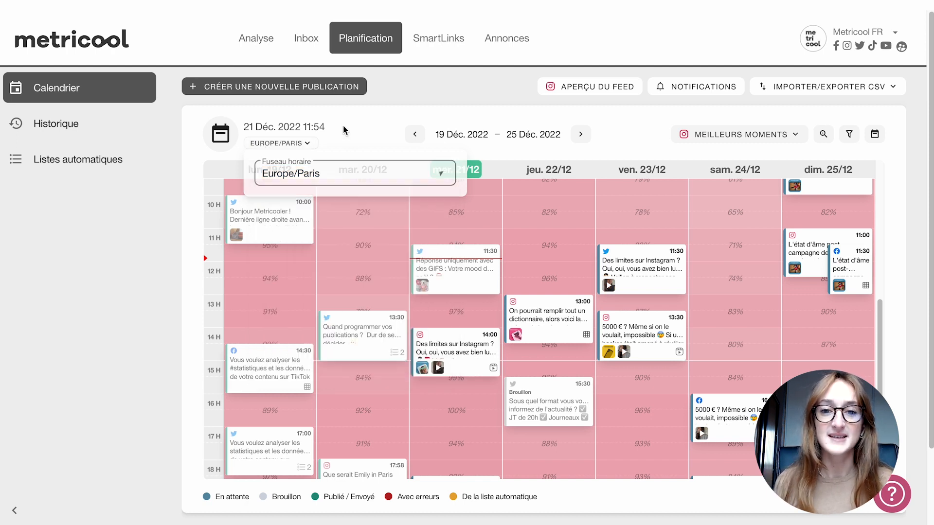
click(343, 125)
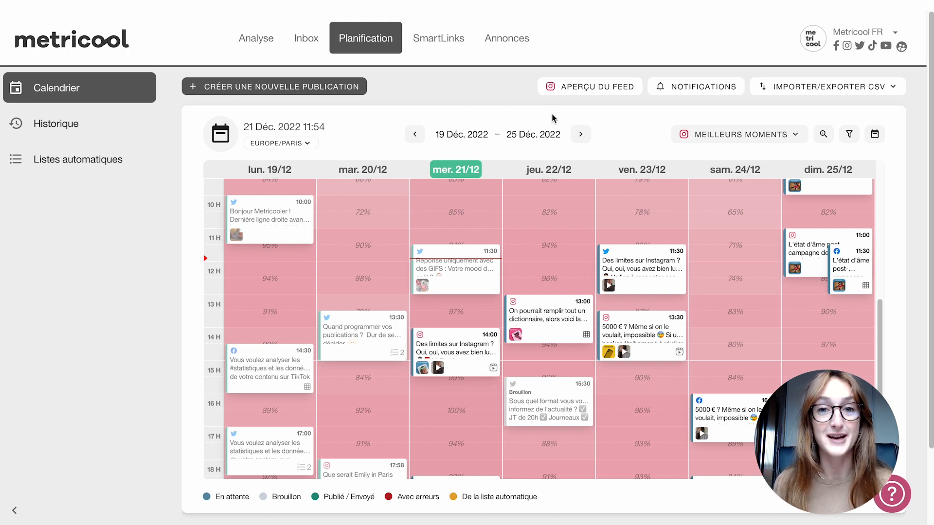
- Page the calendar one week ahead and back, and preview the day view before returning to the week view
click(579, 133)
click(416, 137)
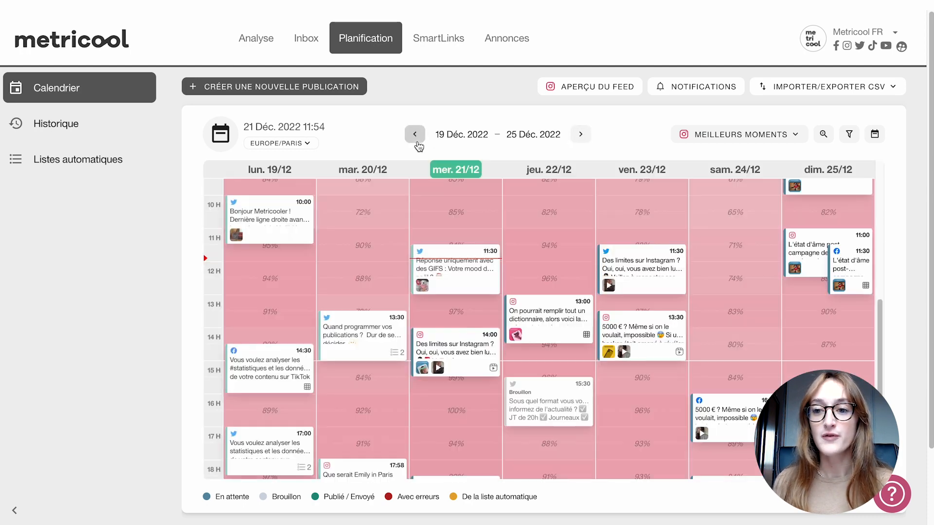
click(874, 134)
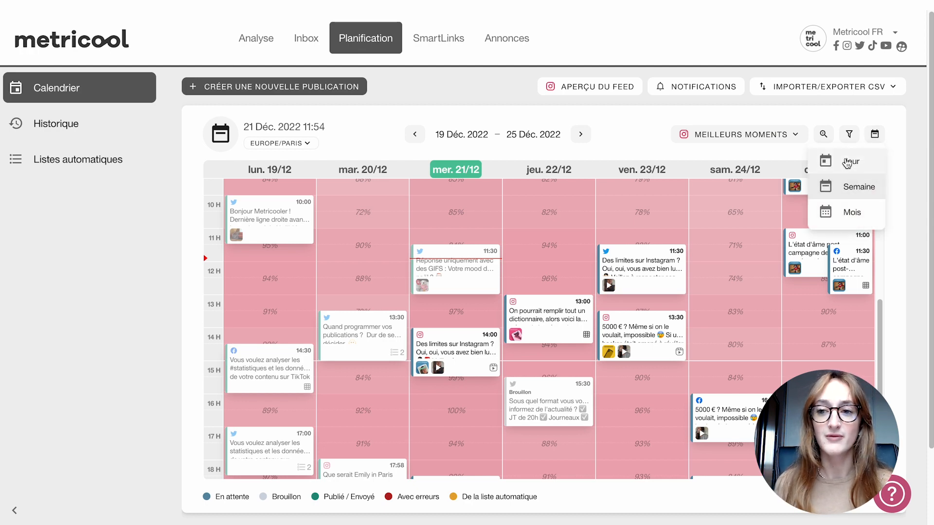
click(847, 163)
click(875, 135)
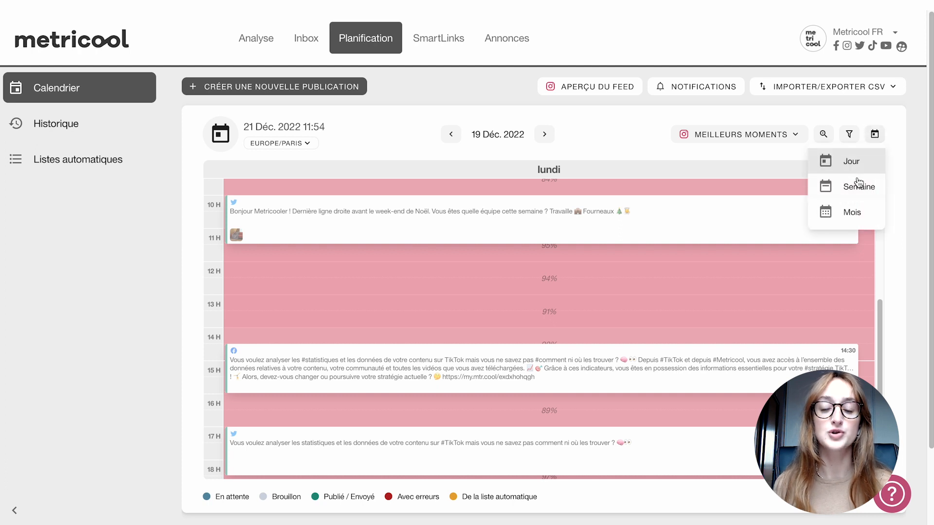
click(852, 194)
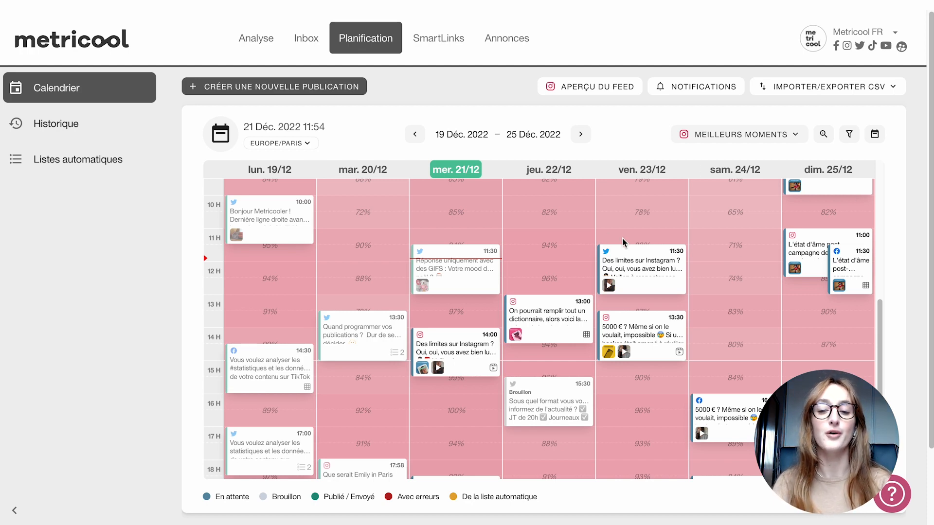
- Display the best publishing times for Facebook and review them across the week of 19–25 December 2022
scroll(472, 241, up, 3)
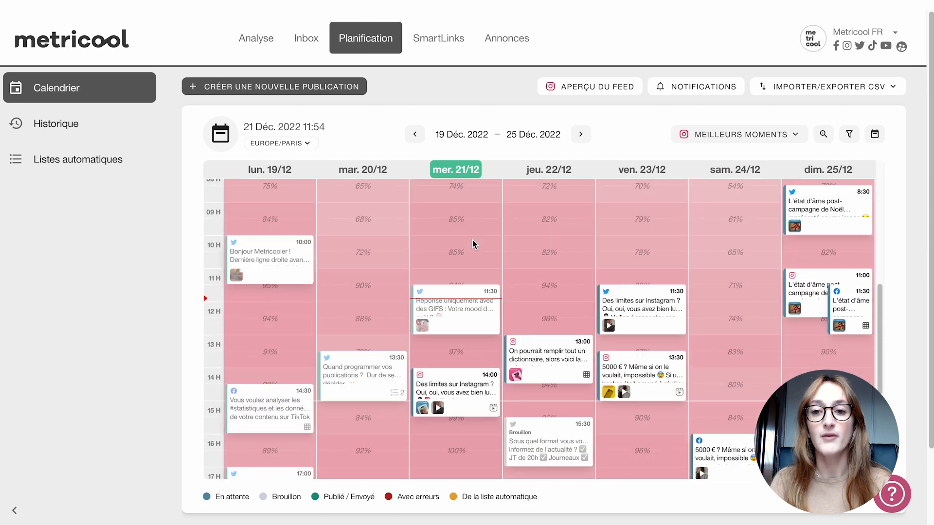
scroll(472, 240, down, 5)
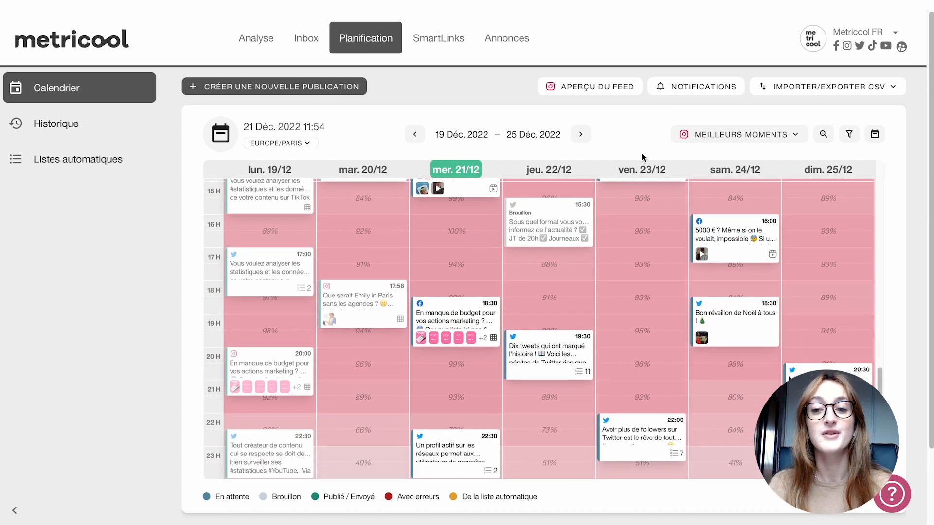
click(686, 134)
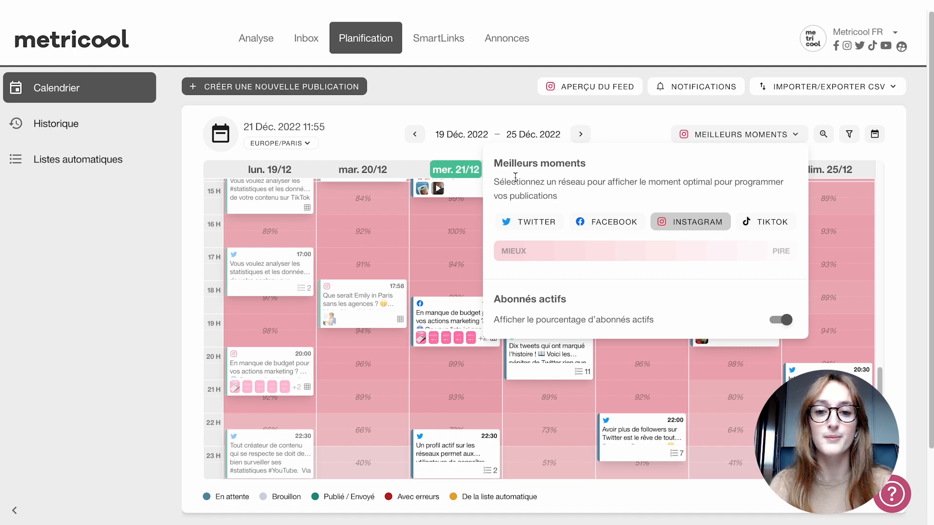
click(602, 228)
scroll(447, 247, up, 10)
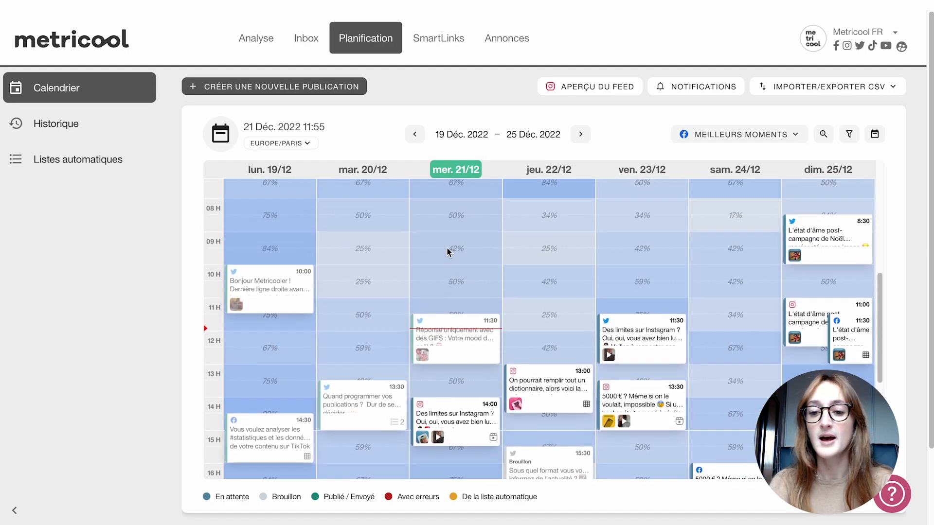
scroll(447, 246, down, 8)
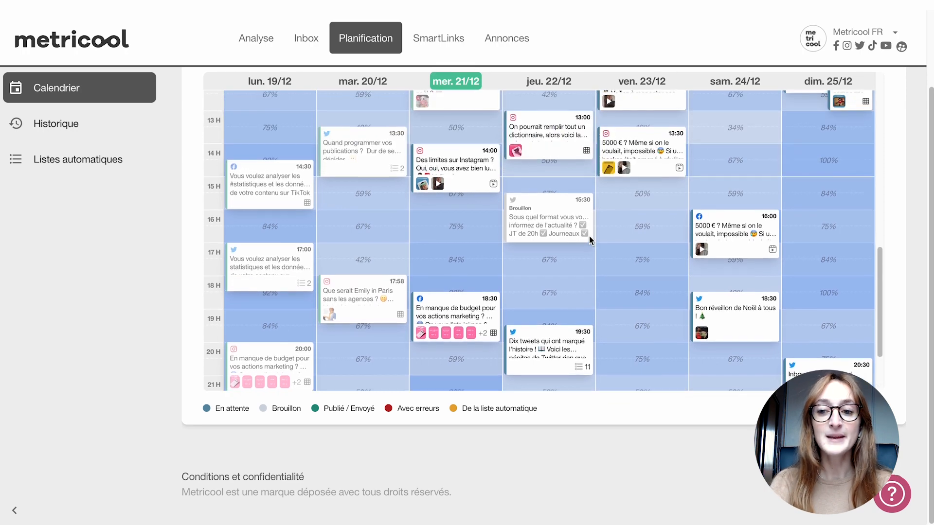
scroll(707, 331, up, 1)
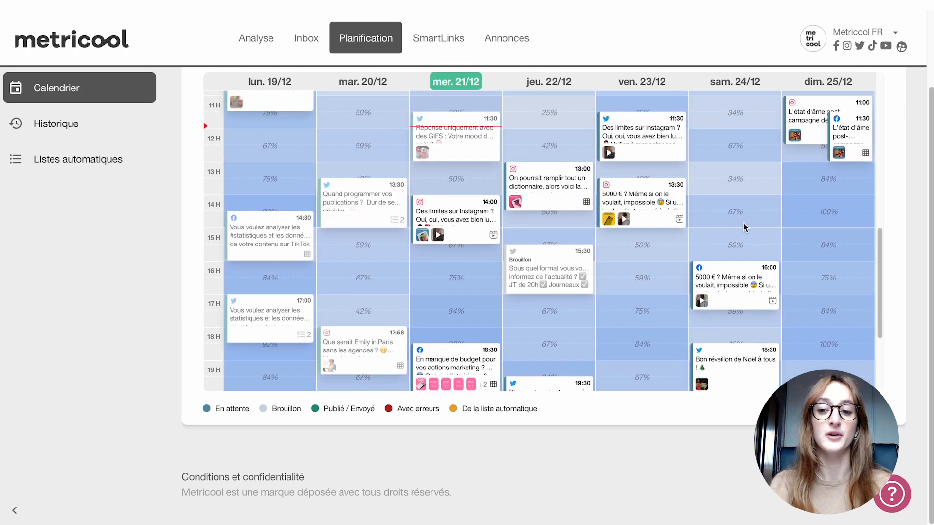
scroll(697, 221, up, 1)
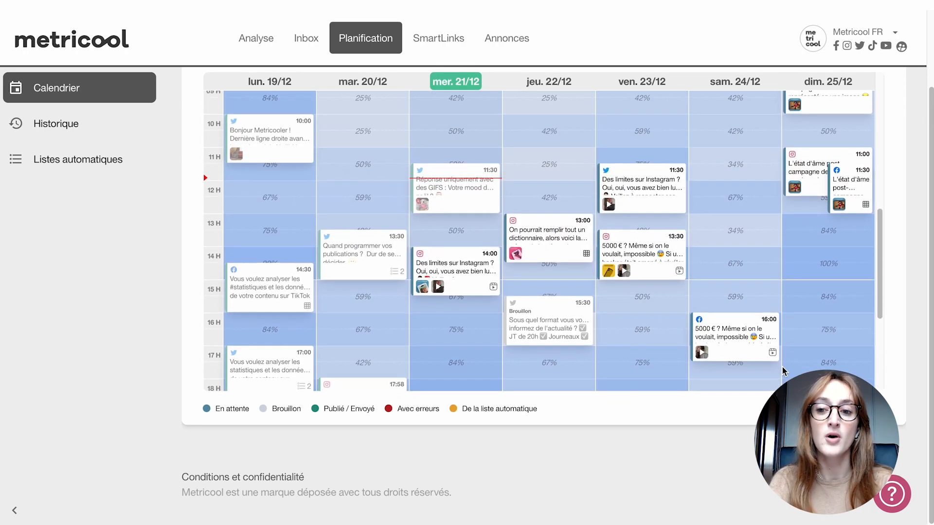
scroll(895, 363, up, 2)
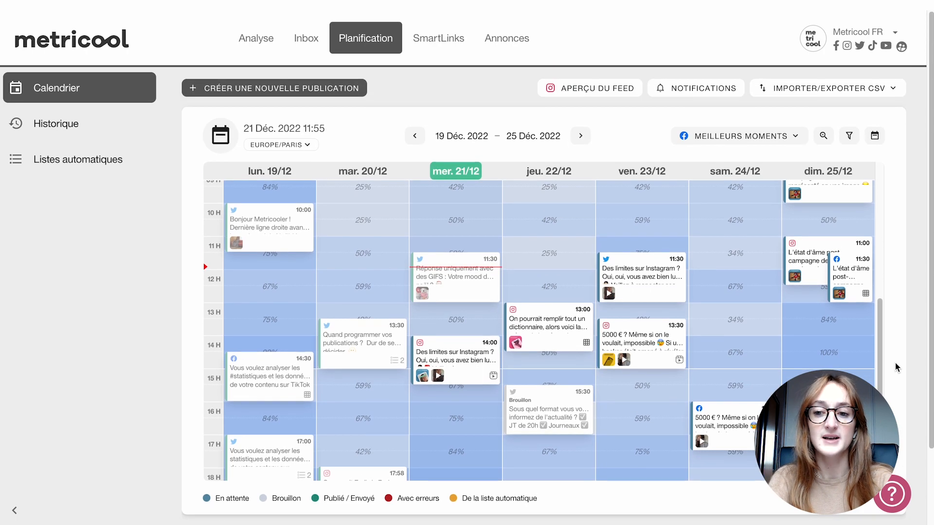
scroll(833, 335, down, 2)
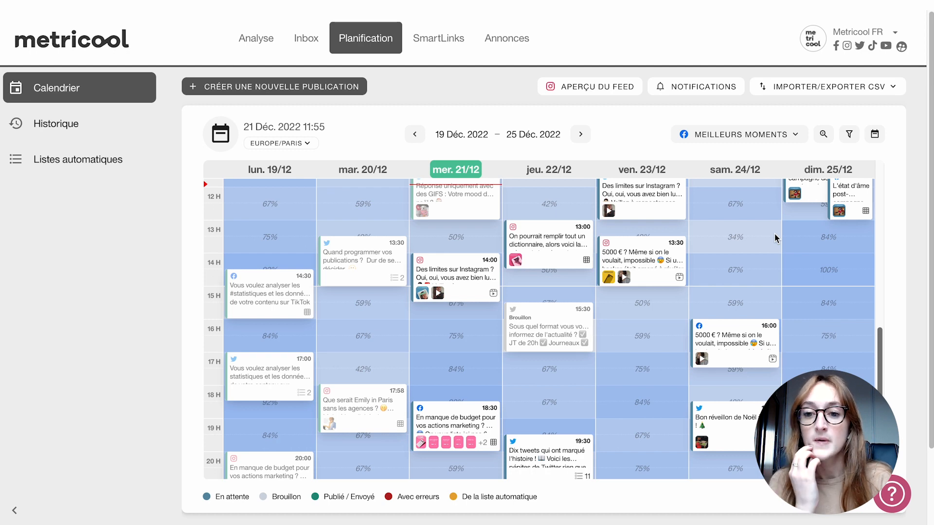
- Hide the percentage of active followers on the calendar and show it again
click(773, 138)
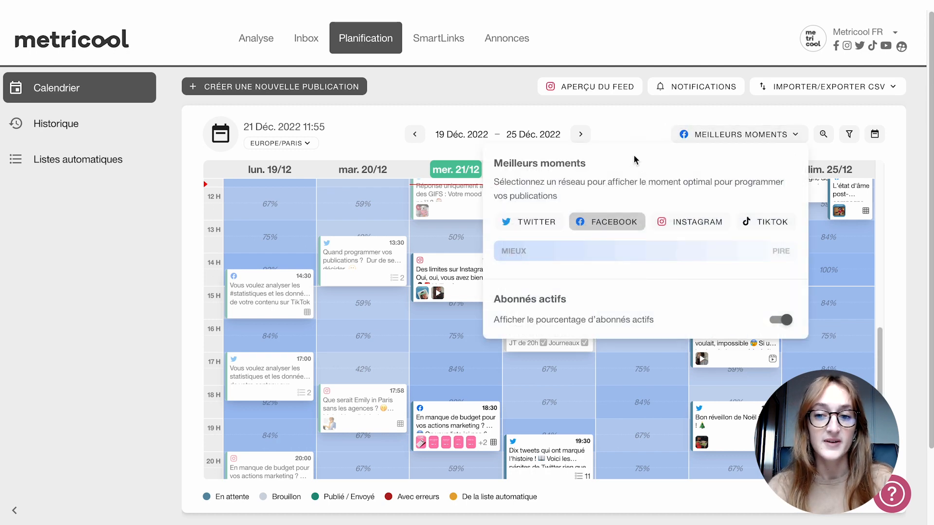
click(780, 319)
click(761, 137)
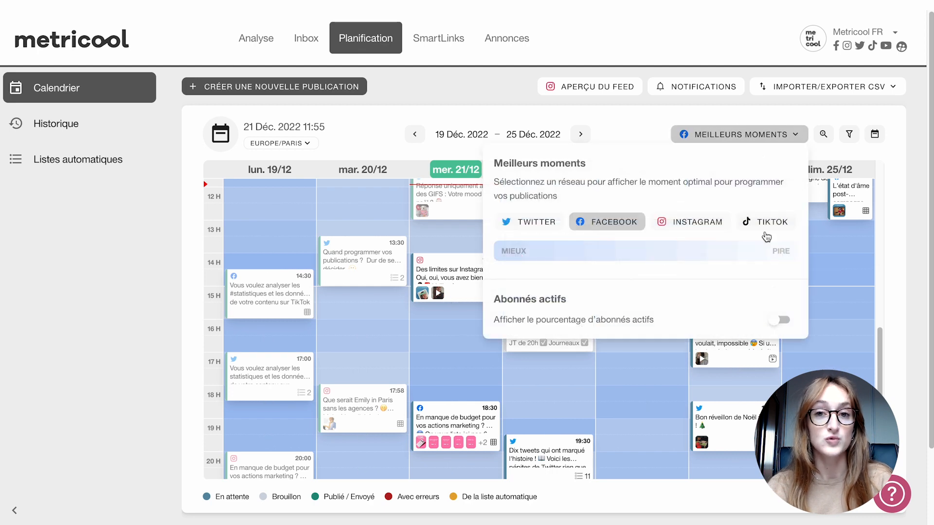
click(781, 320)
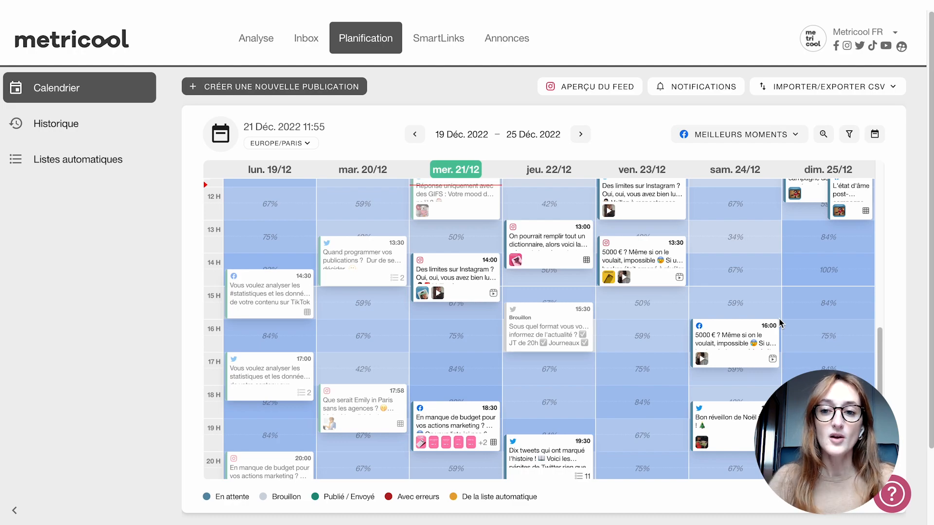
- Preview the Instagram feed with its planned posts, and close the preview
click(574, 92)
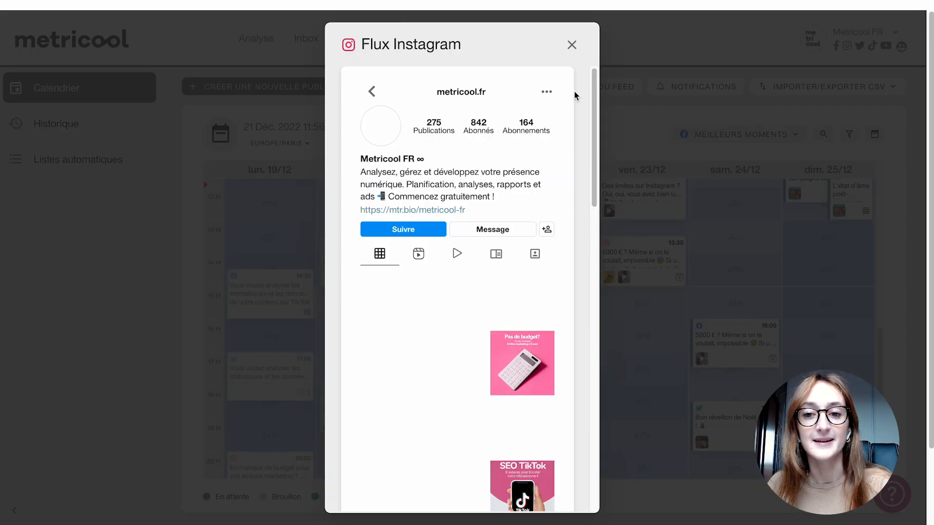
scroll(436, 355, down, 1)
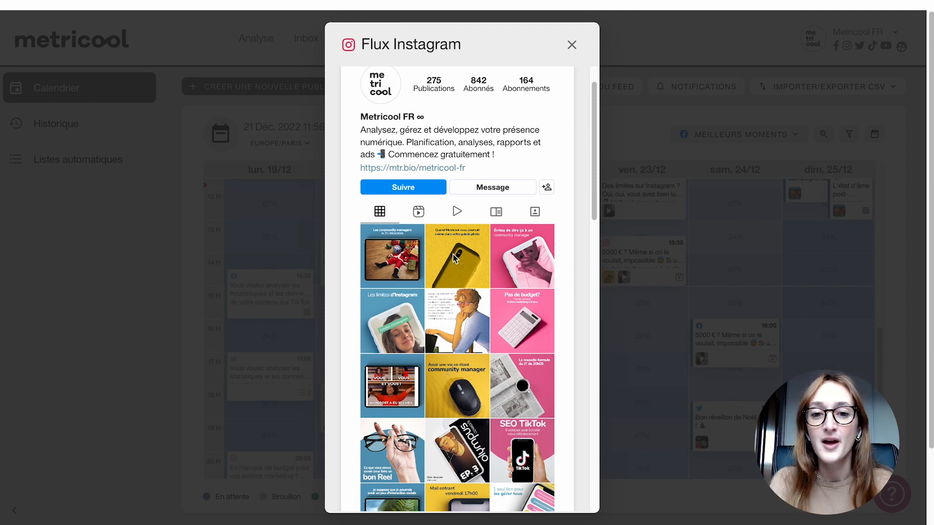
click(572, 44)
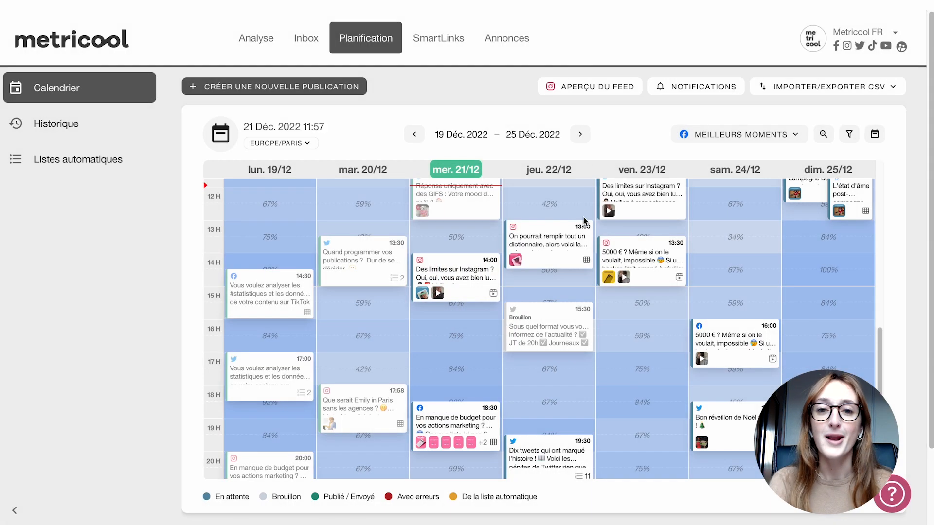
- Advance the calendar two weeks to 2–8 January 2023
scroll(583, 217, up, 1)
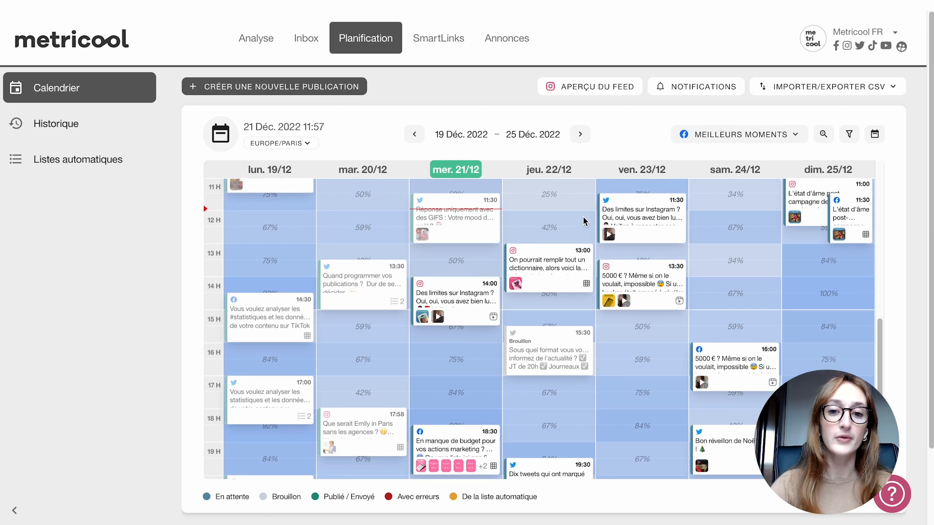
click(580, 135)
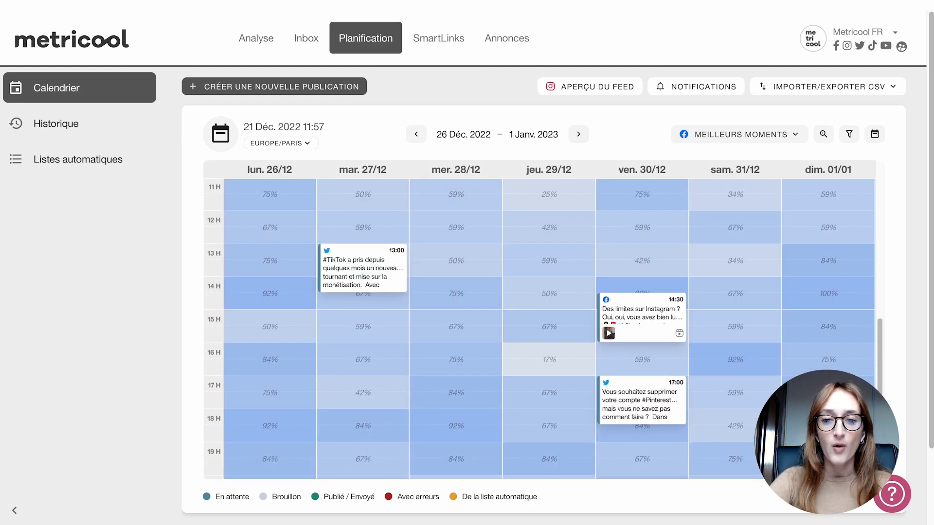
scroll(526, 225, down, 3)
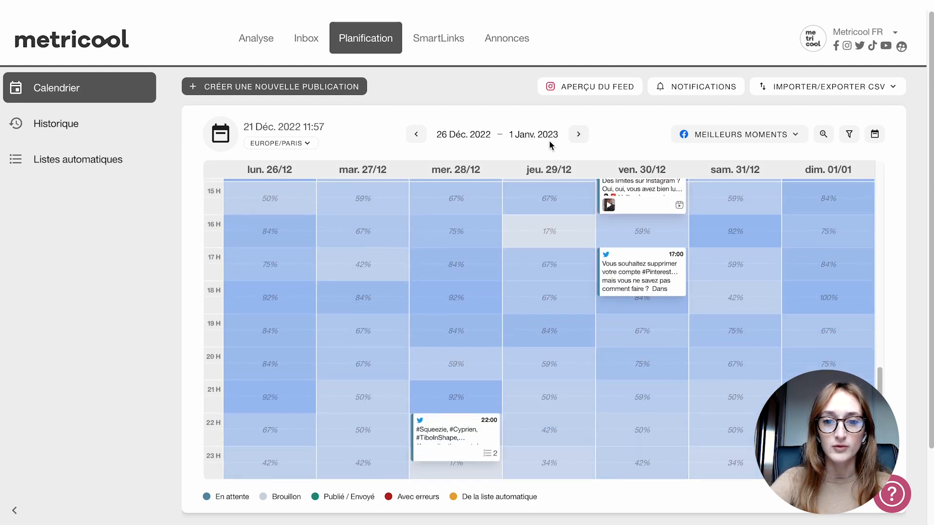
click(578, 135)
scroll(521, 212, up, 5)
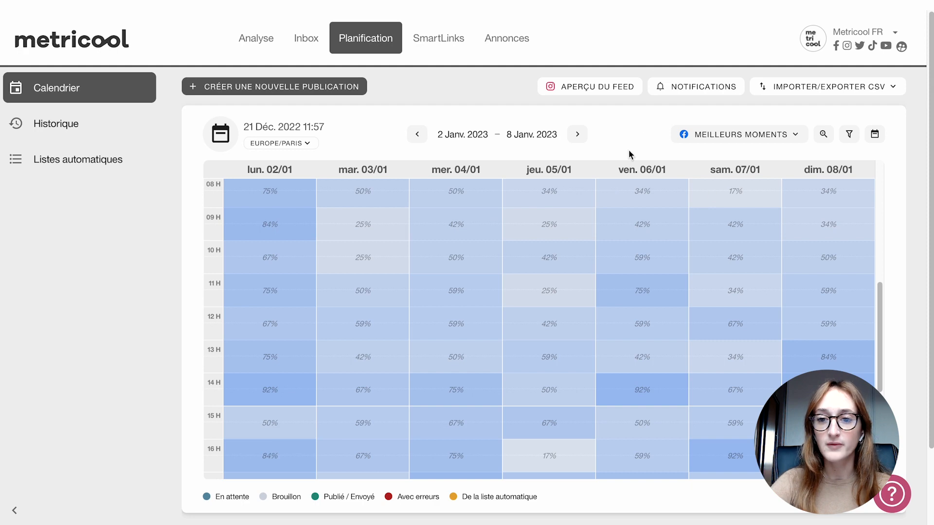
- Display the best publishing times for Instagram on the calendar and review the hourly slots of the week
scroll(630, 141, down, 3)
click(729, 73)
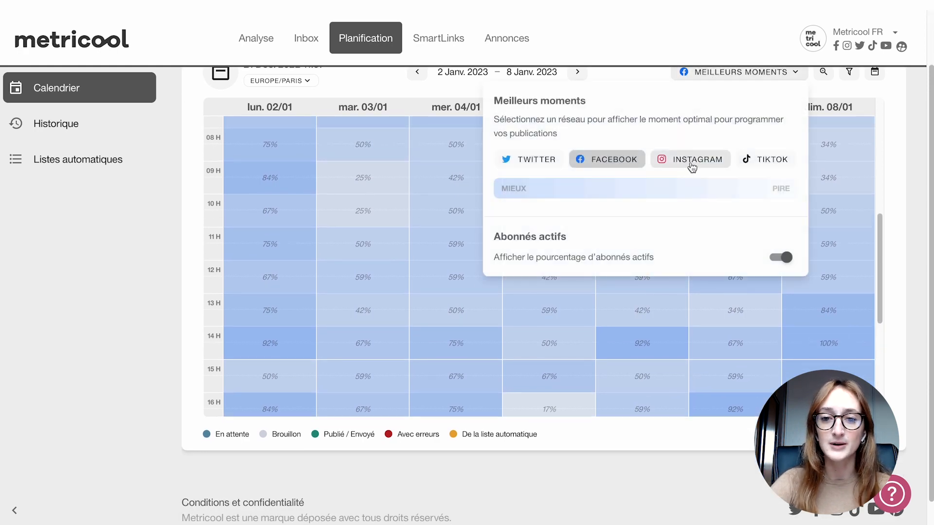
click(693, 168)
scroll(521, 221, down, 1)
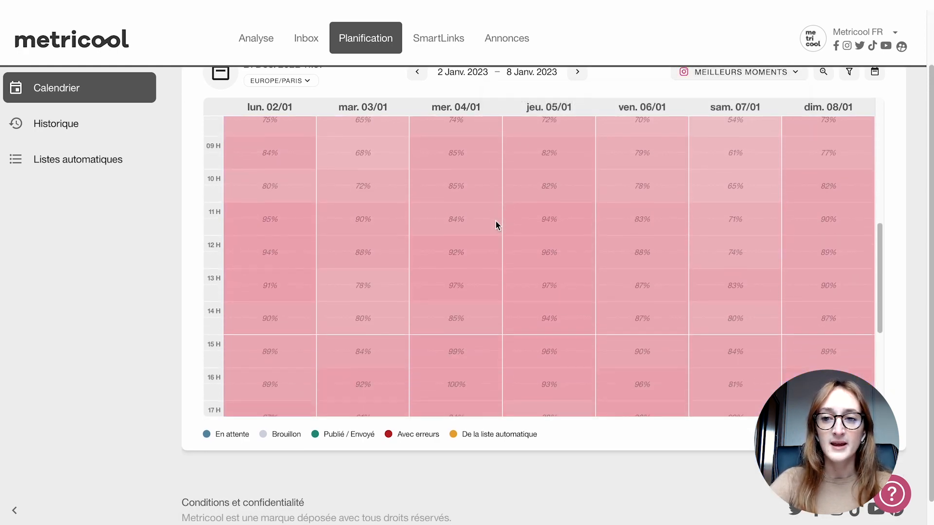
scroll(888, 204, up, 2)
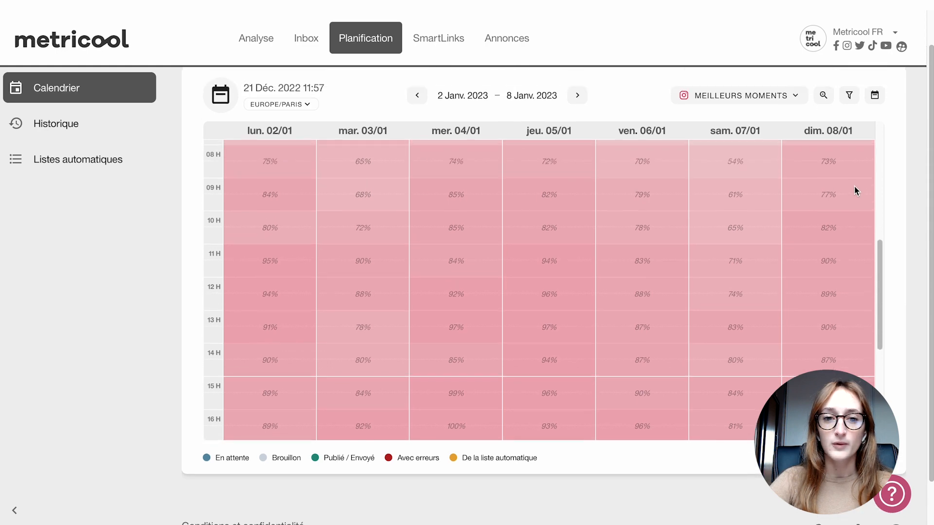
scroll(855, 187, up, 3)
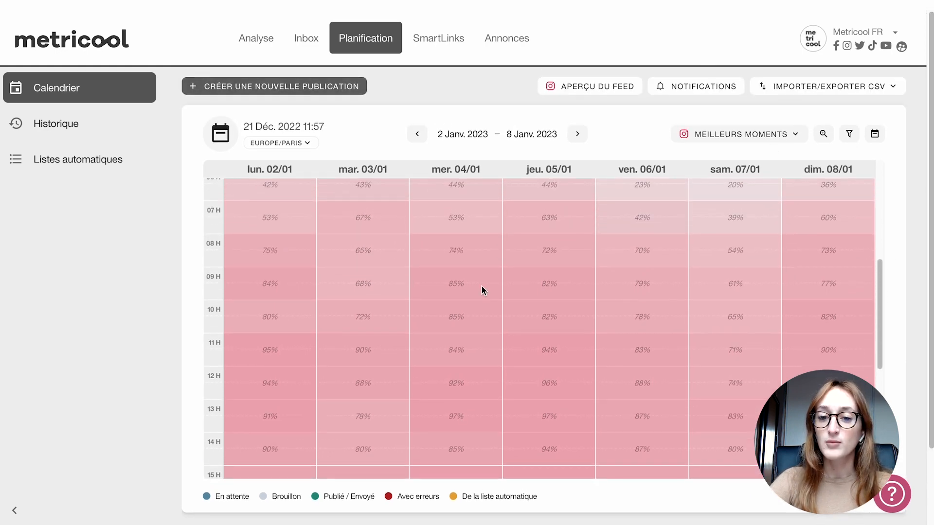
scroll(482, 287, down, 1)
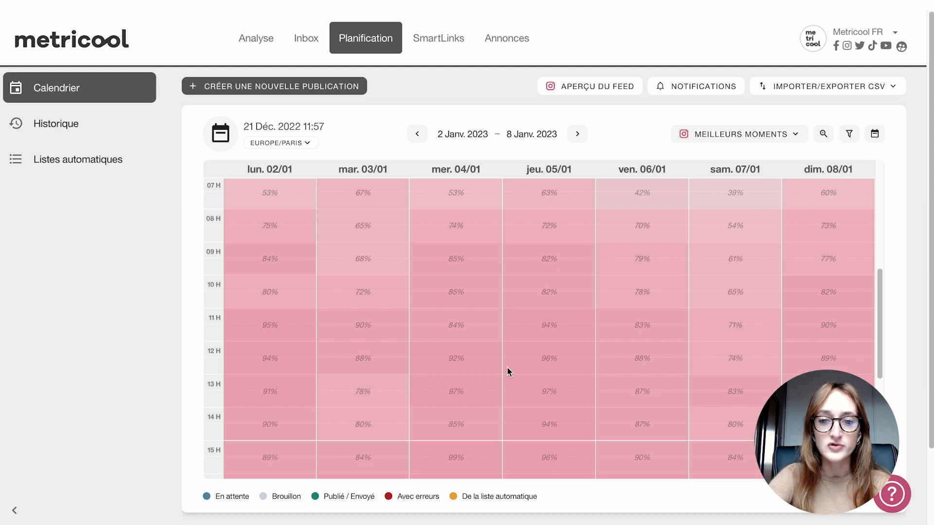
- Start a new publication from the calendar and add Instagram and Twitter to Facebook as its target networks
click(572, 357)
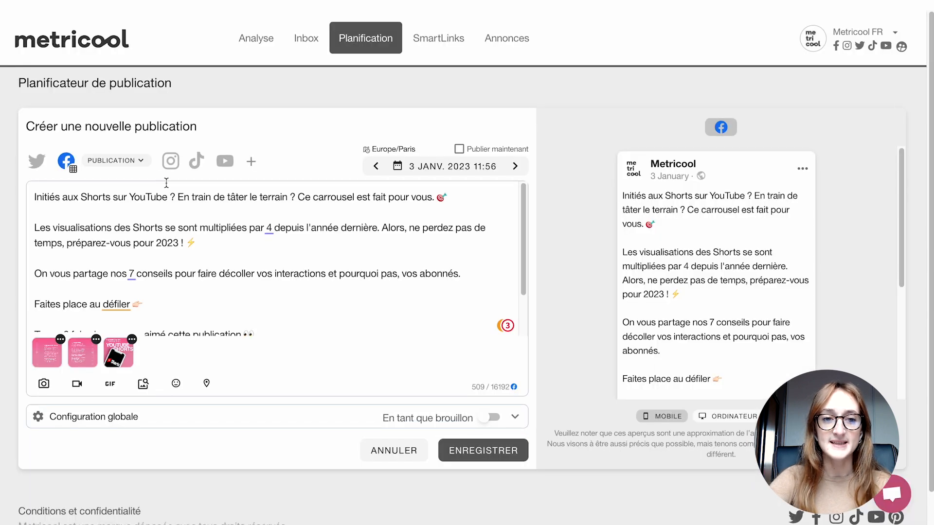
scroll(289, 144, down, 1)
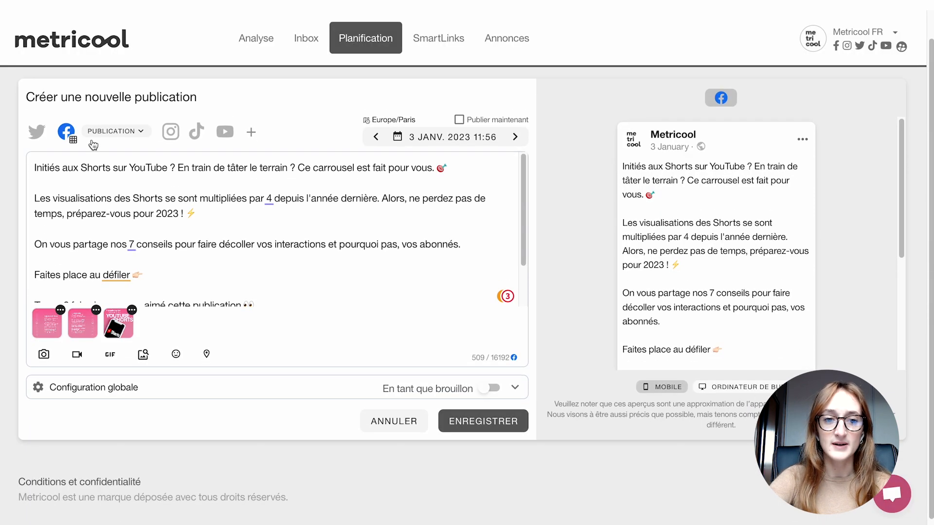
click(169, 133)
click(67, 131)
click(66, 131)
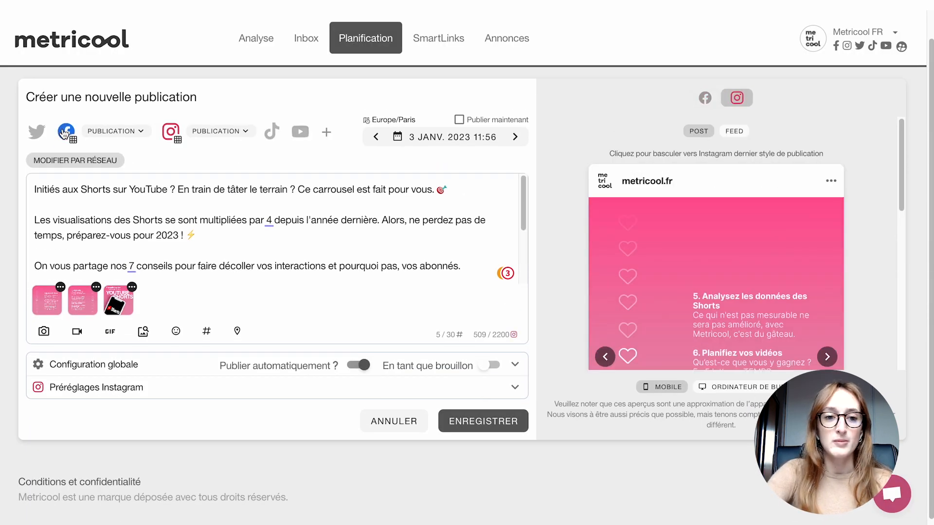
click(37, 131)
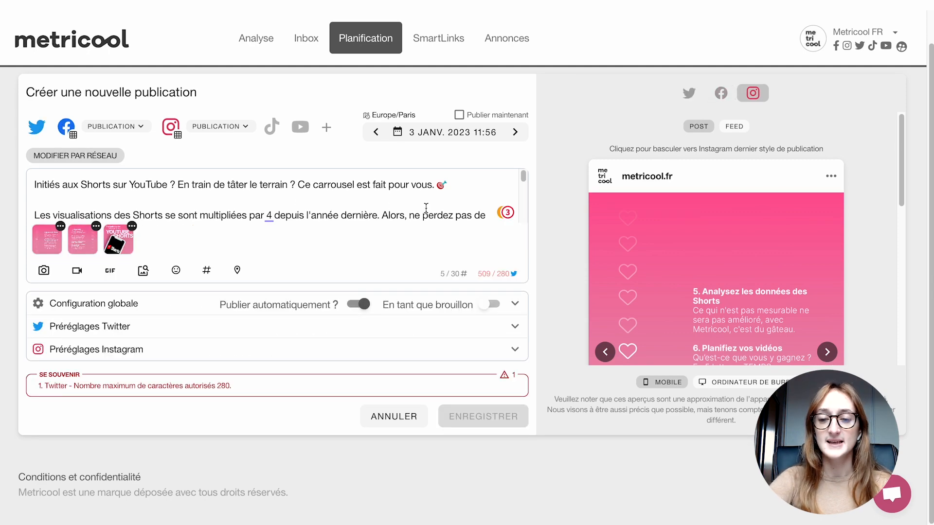
- Open the image upload and video upload dialogs in turn, closing each one without adding a file
scroll(648, 208, down, 2)
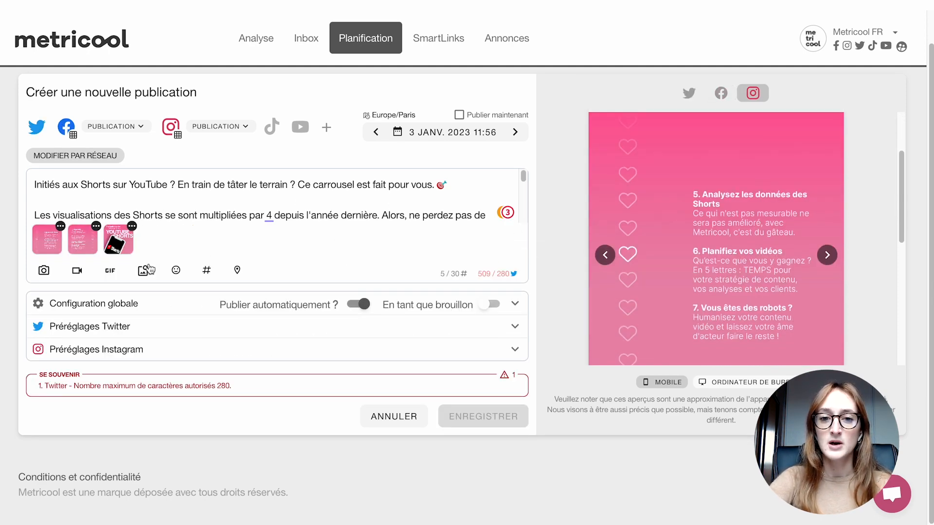
scroll(790, 191, down, 5)
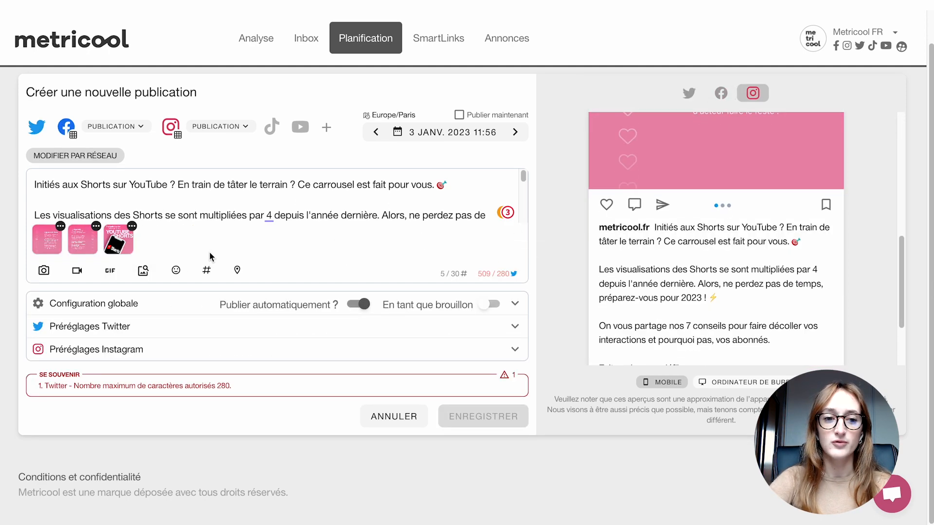
click(44, 271)
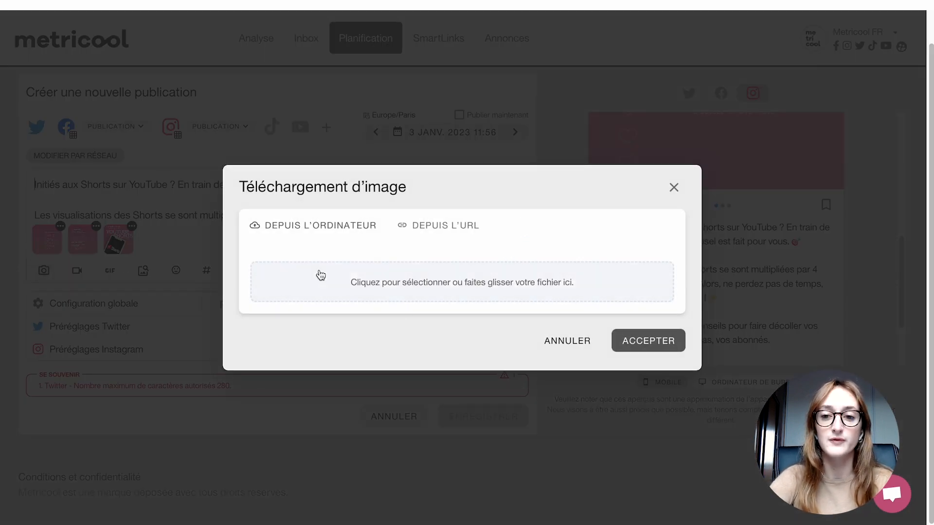
click(672, 194)
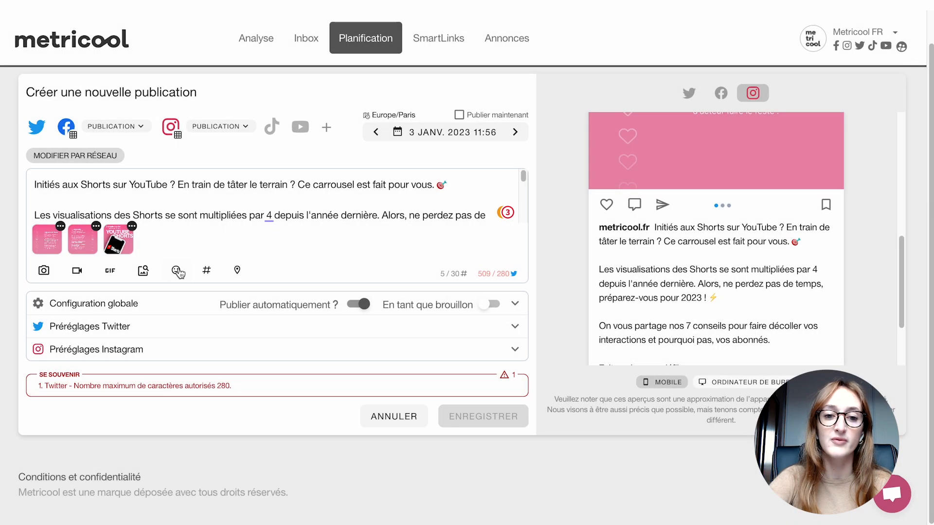
click(77, 270)
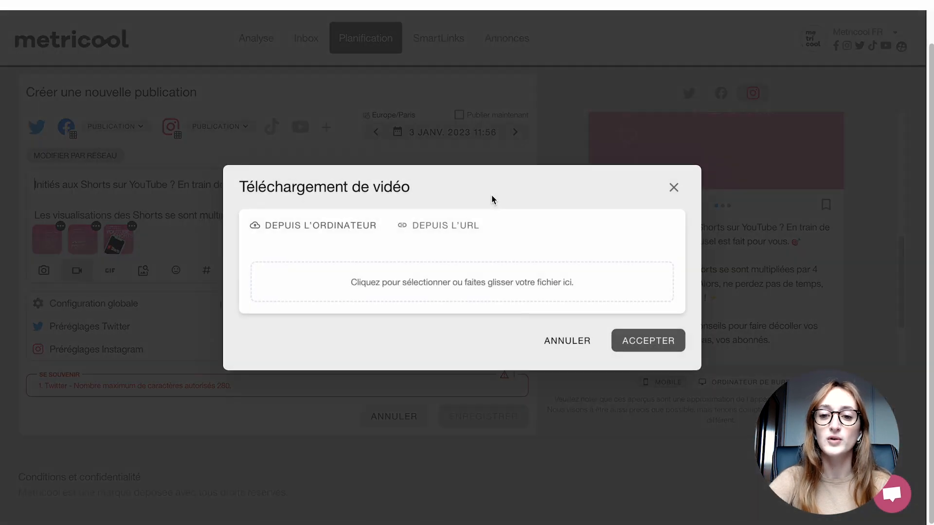
click(699, 168)
- Move the YouTube Shorts cover image to the first position among the post's three images
scroll(748, 239, up, 3)
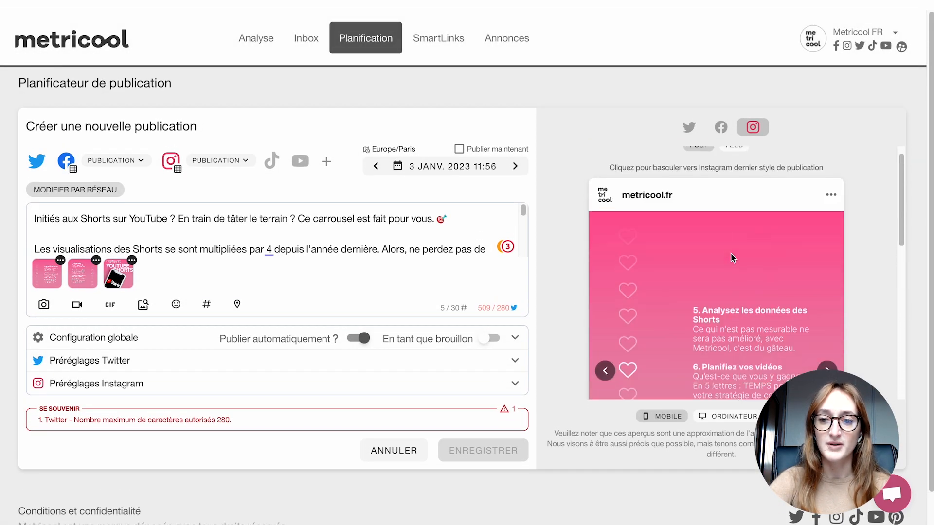
scroll(733, 258, down, 4)
scroll(744, 248, up, 2)
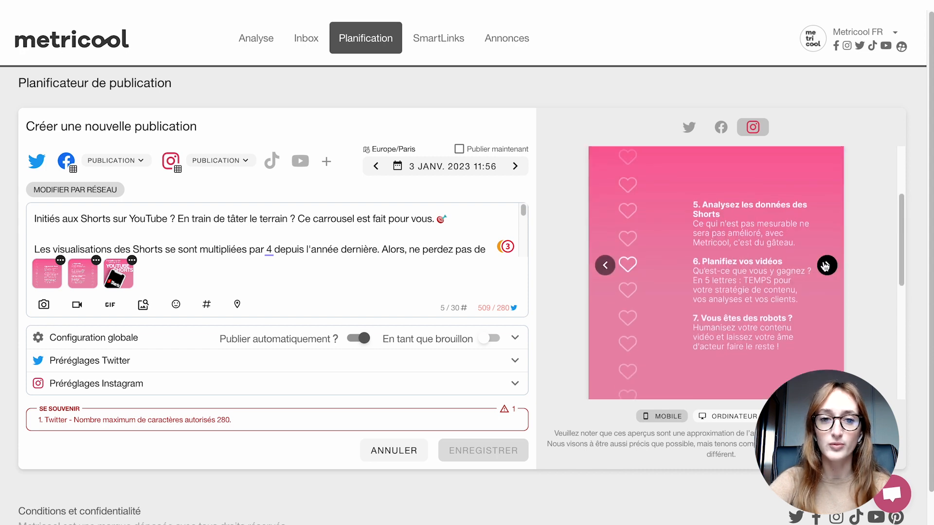
scroll(110, 301, down, 1)
drag(111, 269, 63, 273)
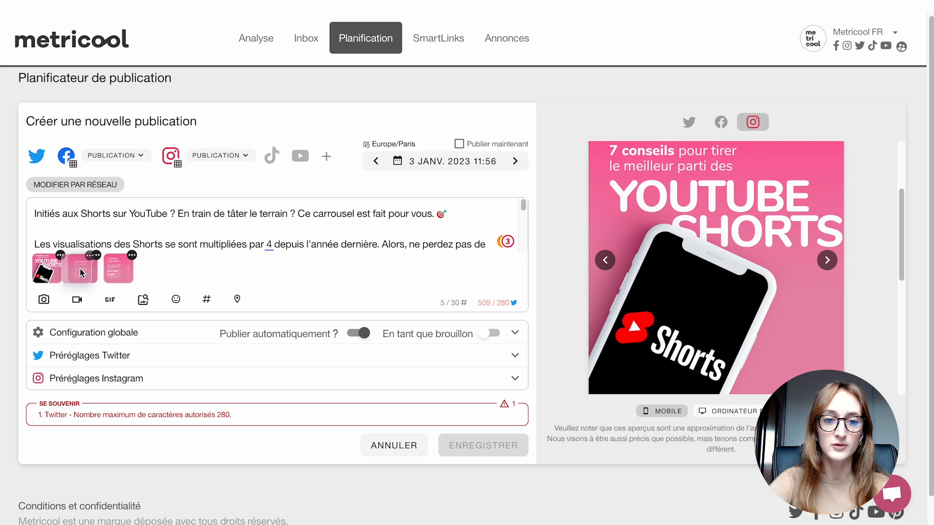
- Page through the three carousel images in the Instagram preview and read the caption down to its hashtags
scroll(704, 256, down, 3)
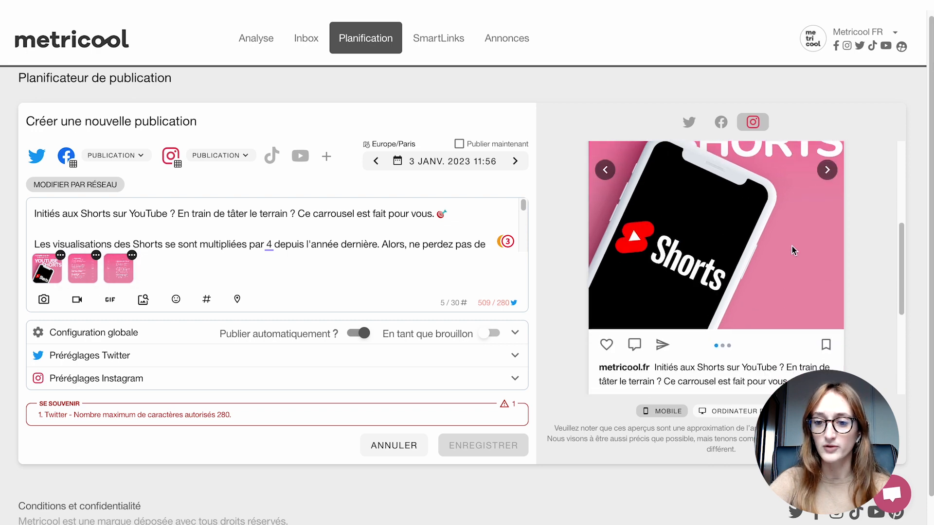
scroll(792, 246, up, 4)
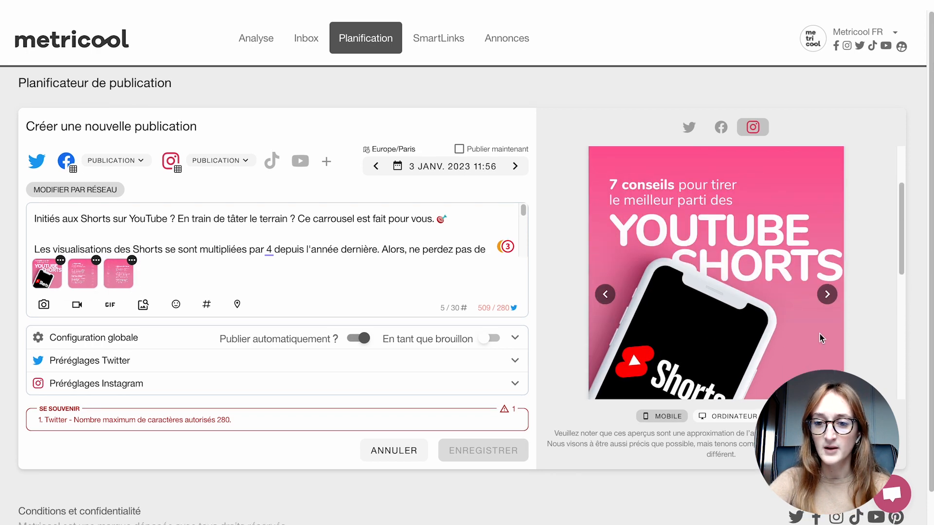
click(827, 294)
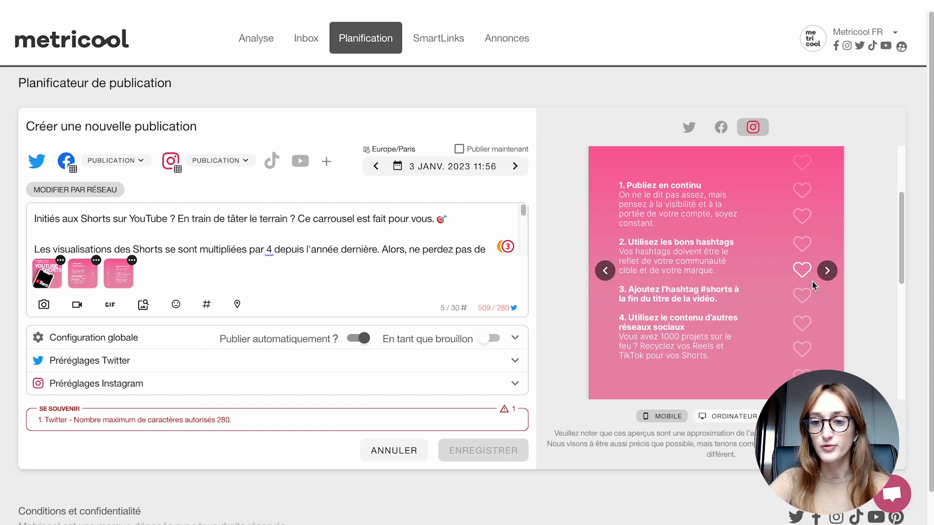
click(827, 271)
scroll(690, 313, down, 5)
scroll(696, 313, up, 3)
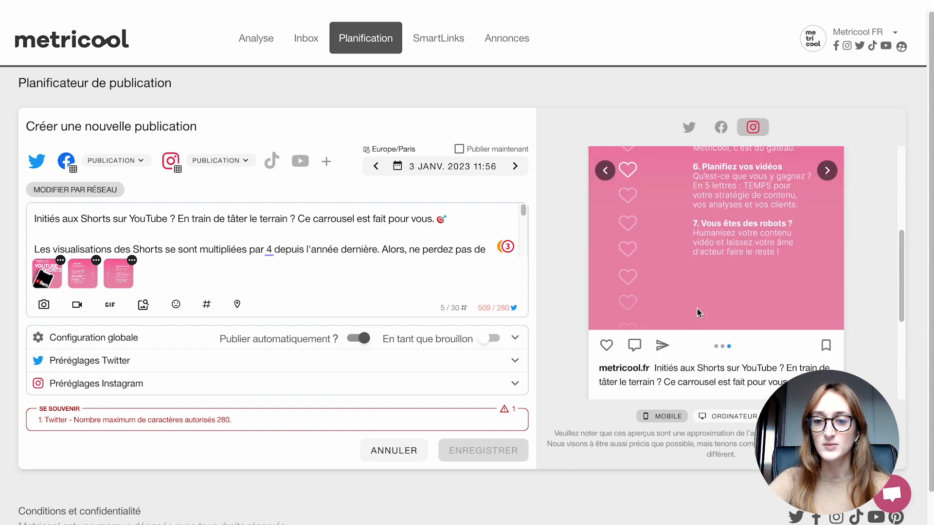
scroll(698, 312, down, 4)
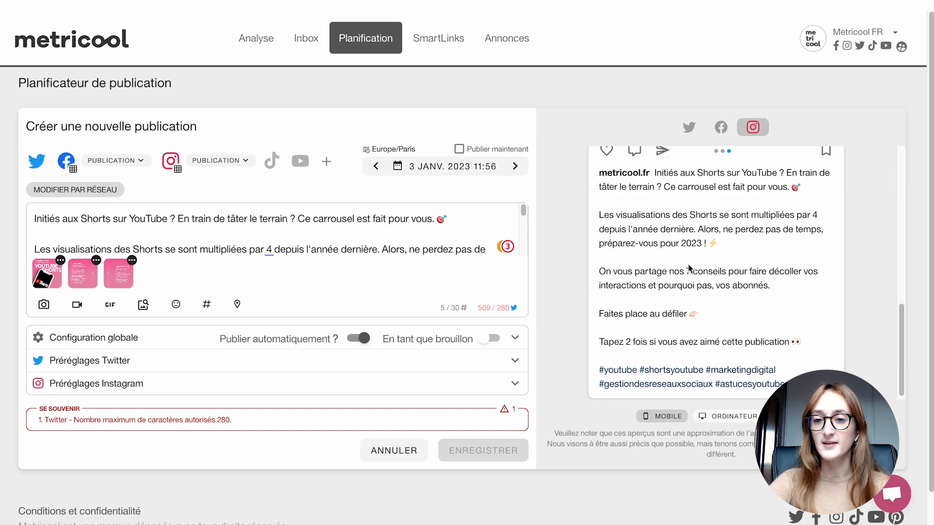
- Preview the post as it would look on Facebook and on Twitter
click(721, 127)
scroll(720, 308, up, 5)
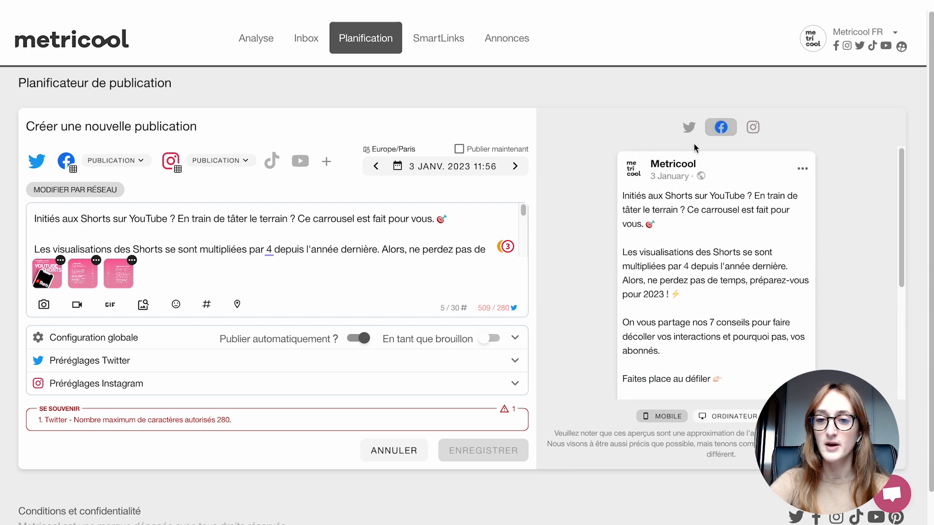
click(688, 128)
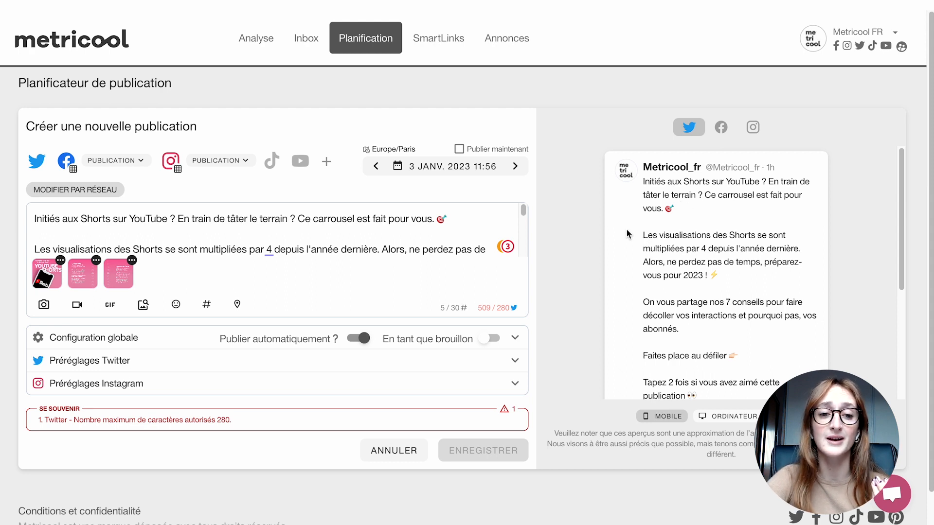
- Turn on editing per network and open the Twitter version of the post
click(92, 191)
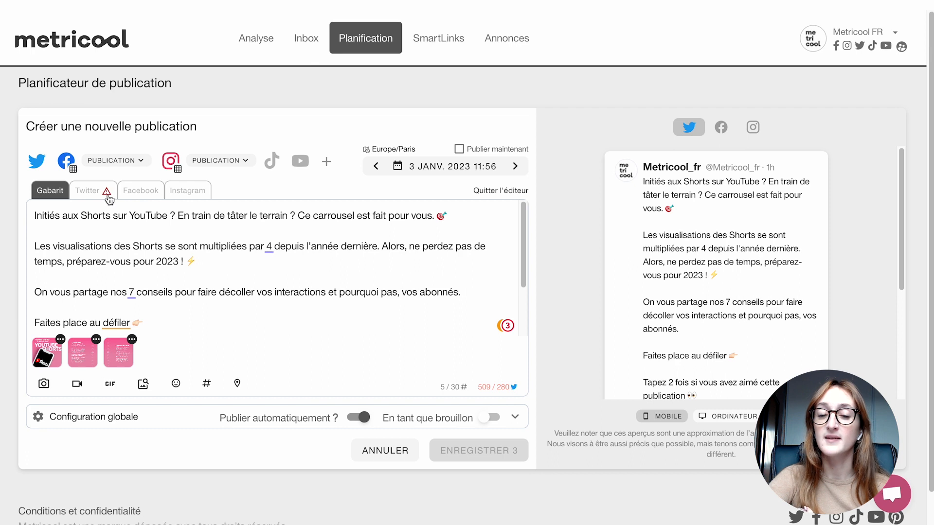
click(101, 193)
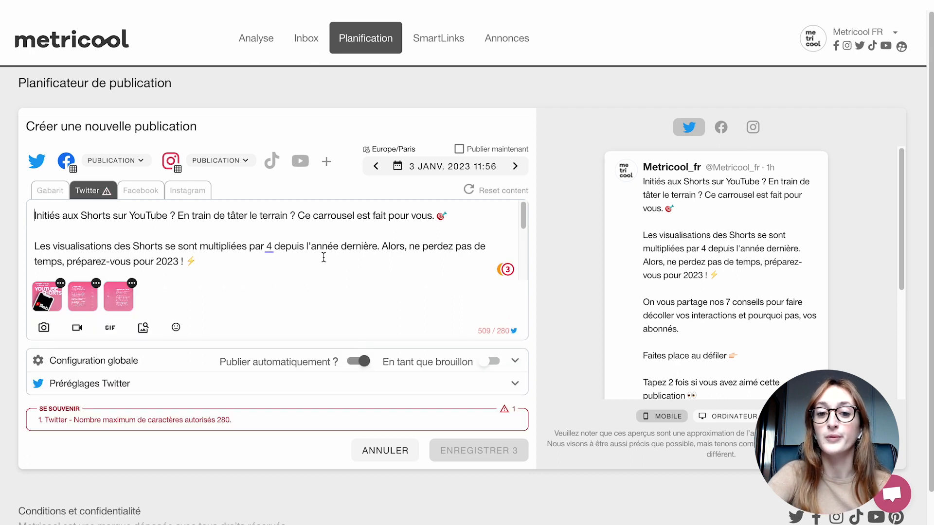
mouse_move(483, 329)
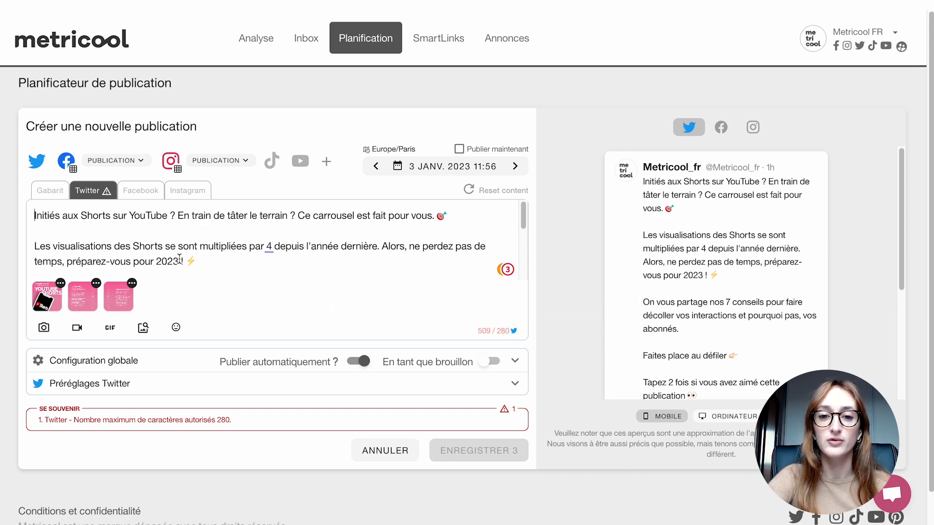
- Shorten the Twitter text by deleting the paragraphs on Shorts views and the 7 conseils and the line "Faites place au défiler"
scroll(178, 248, down, 4)
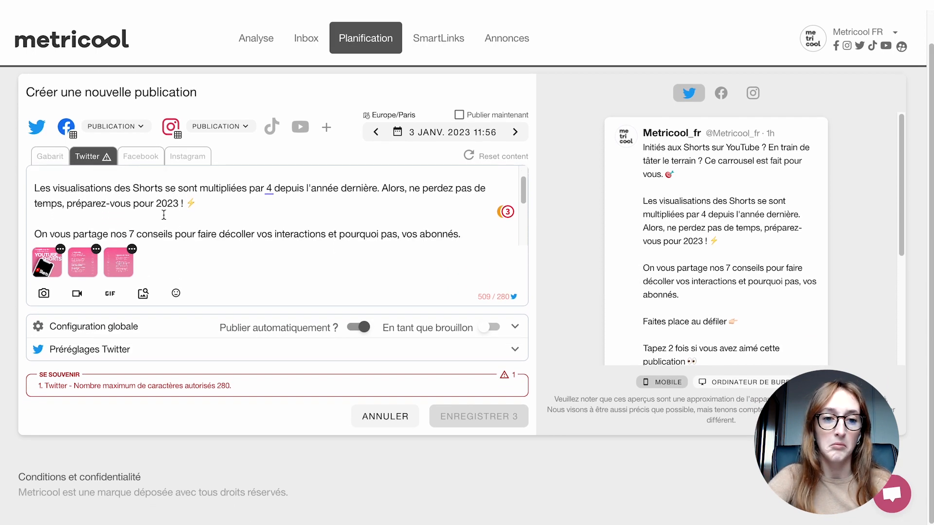
scroll(397, 233, down, 2)
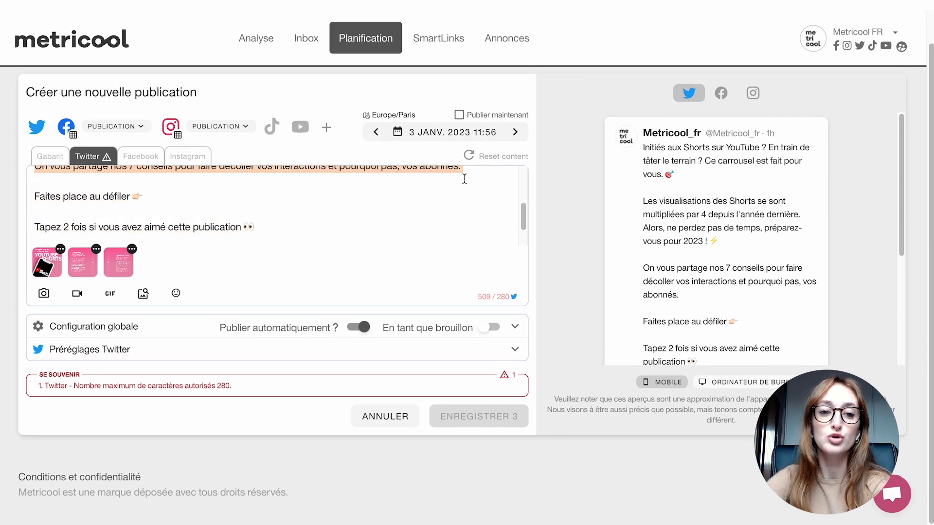
key(BackSpace)
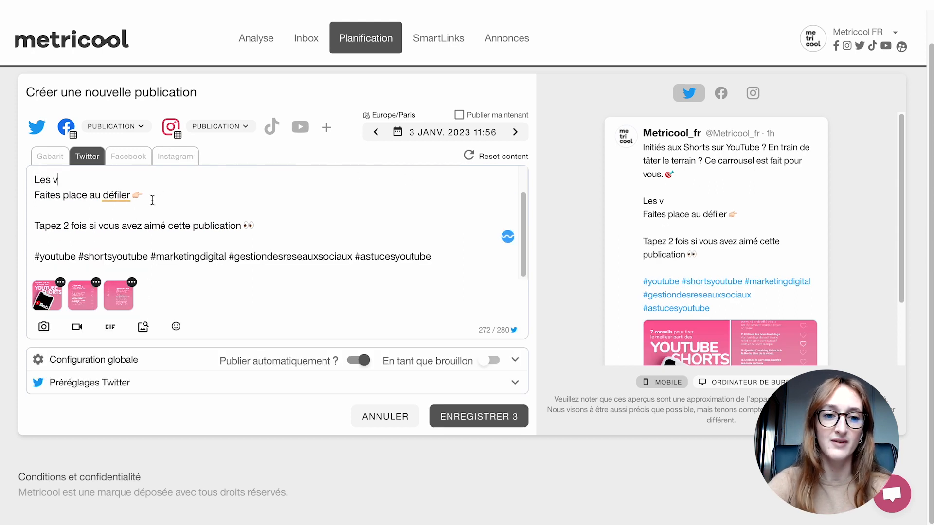
drag(153, 200, 32, 181)
key(BackSpace)
scroll(36, 234, up, 1)
key(BackSpace)
key(BackSpace)
key(BackSpace)
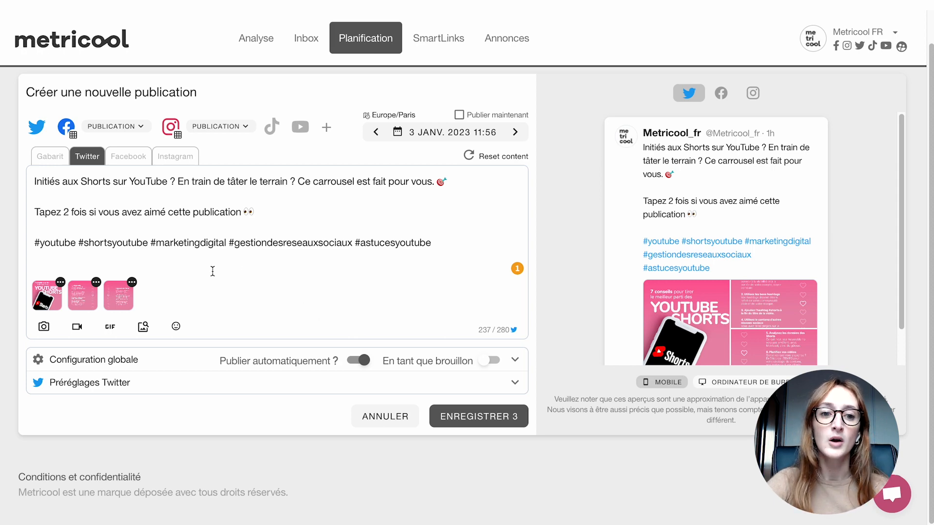
- Delete the line of hashtags at the end of the Facebook version of the post
click(118, 157)
scroll(127, 220, down, 2)
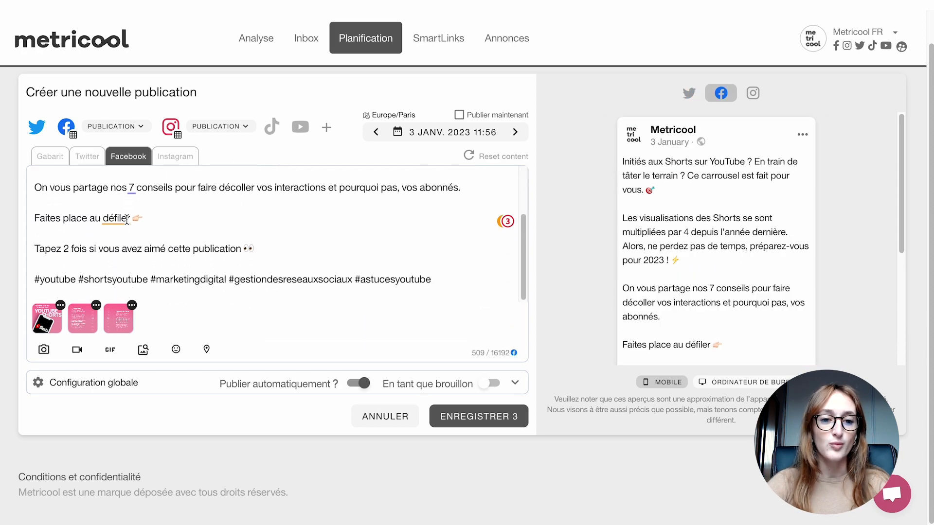
drag(45, 263, 143, 292)
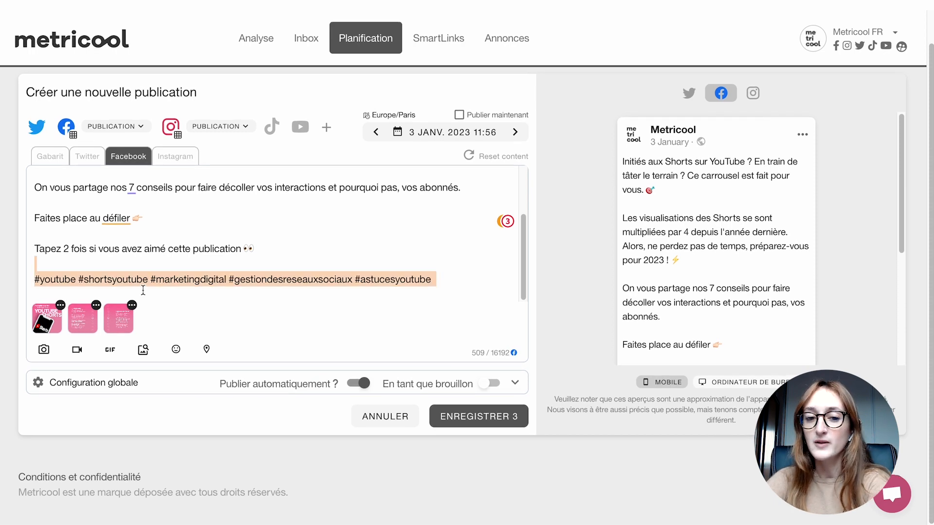
key(BackSpace)
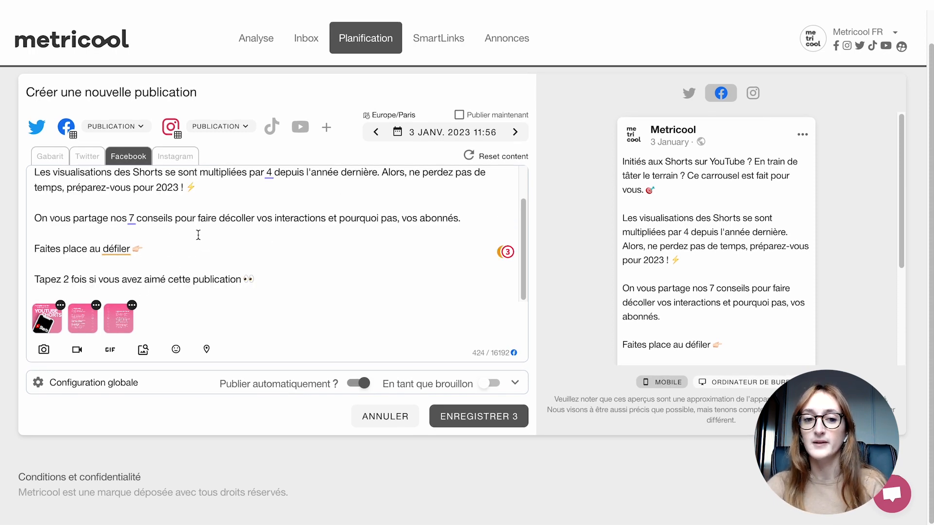
- Open the Instagram version of the post, review its post preview, and switch the preview to the feed view
click(197, 155)
scroll(797, 255, down, 5)
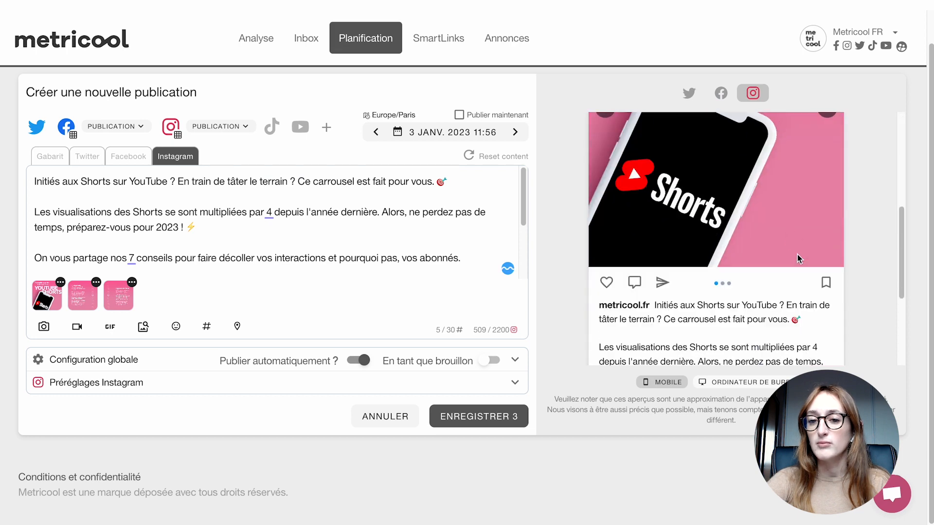
scroll(812, 234, up, 5)
scroll(721, 191, up, 1)
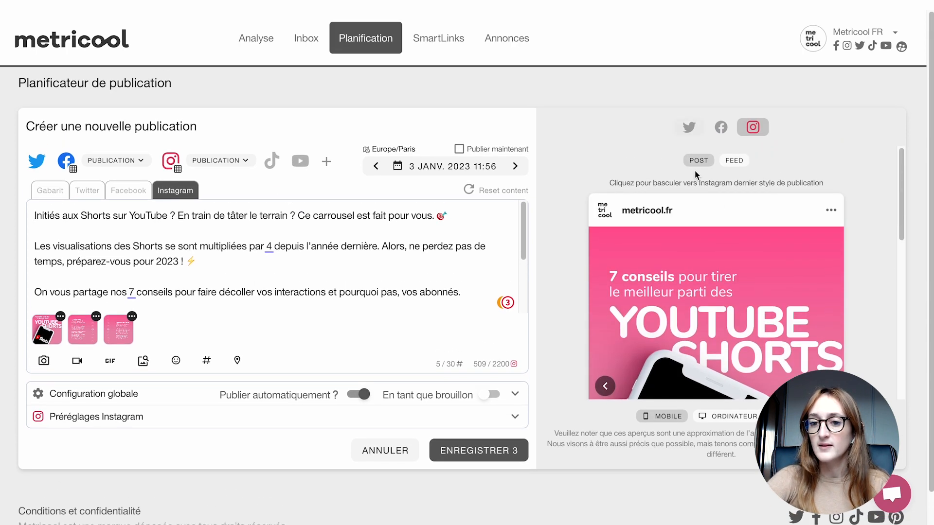
click(734, 161)
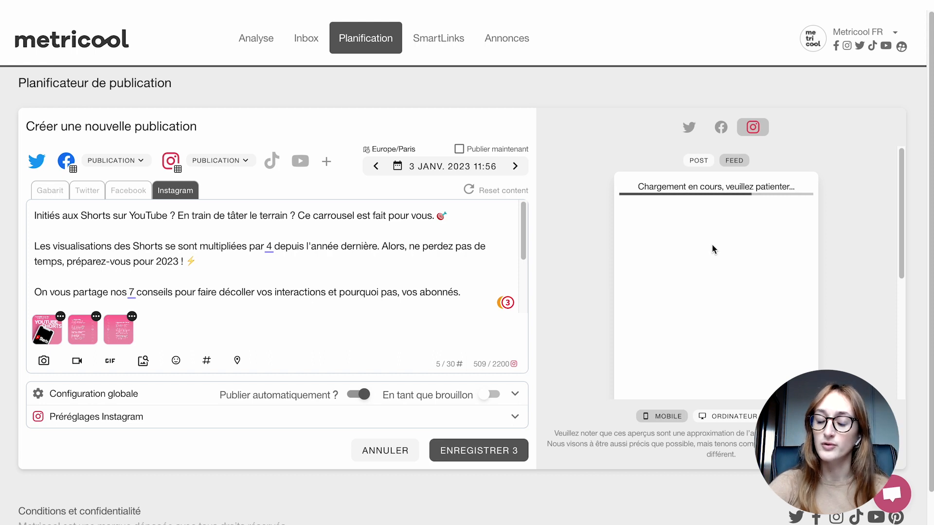
scroll(742, 238, down, 1)
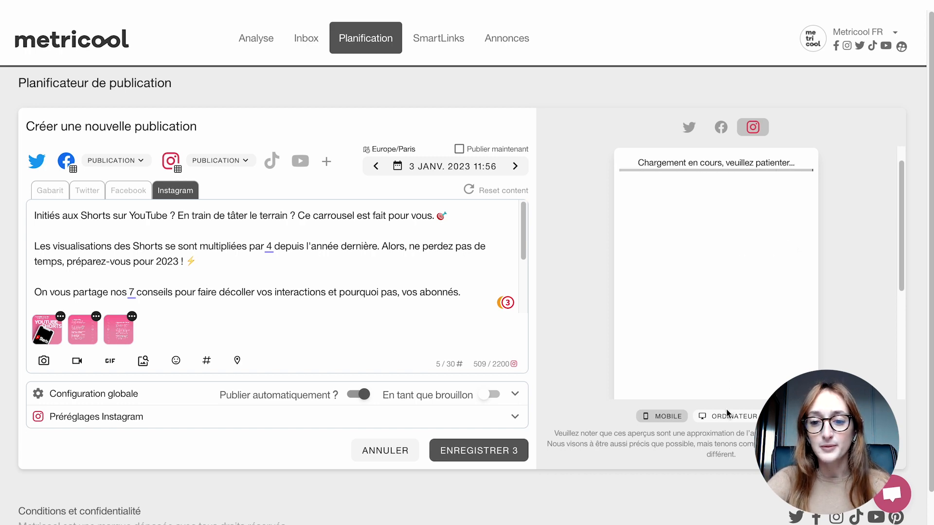
- Preview the Facebook version in the desktop layout and return the preview to the mobile layout
click(727, 417)
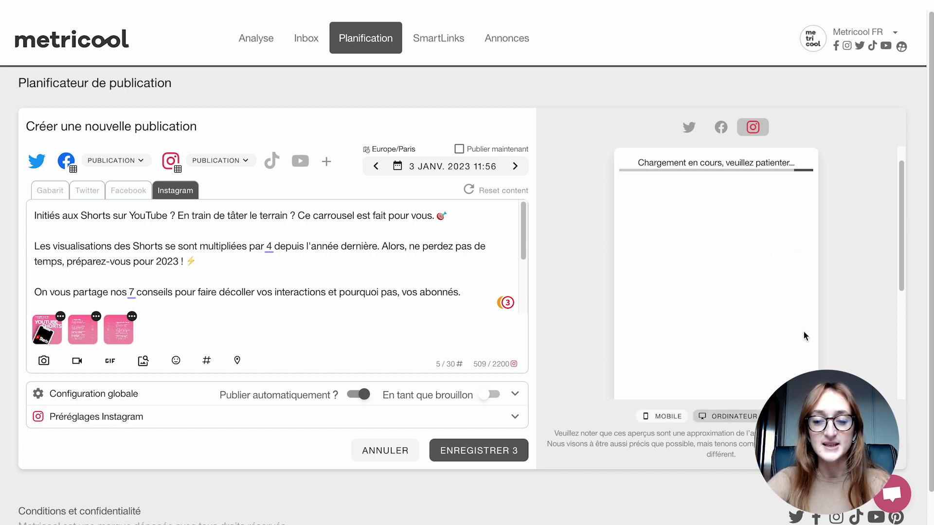
click(721, 126)
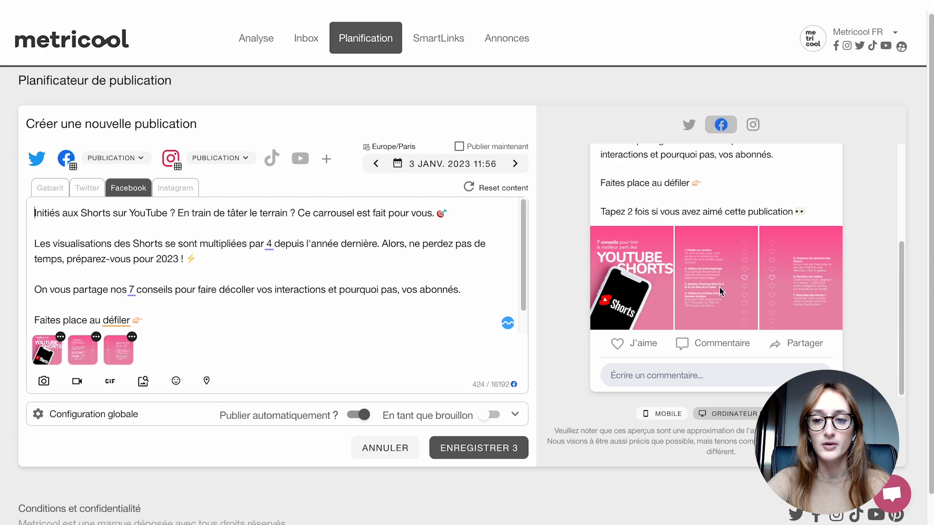
scroll(732, 300, up, 2)
click(663, 417)
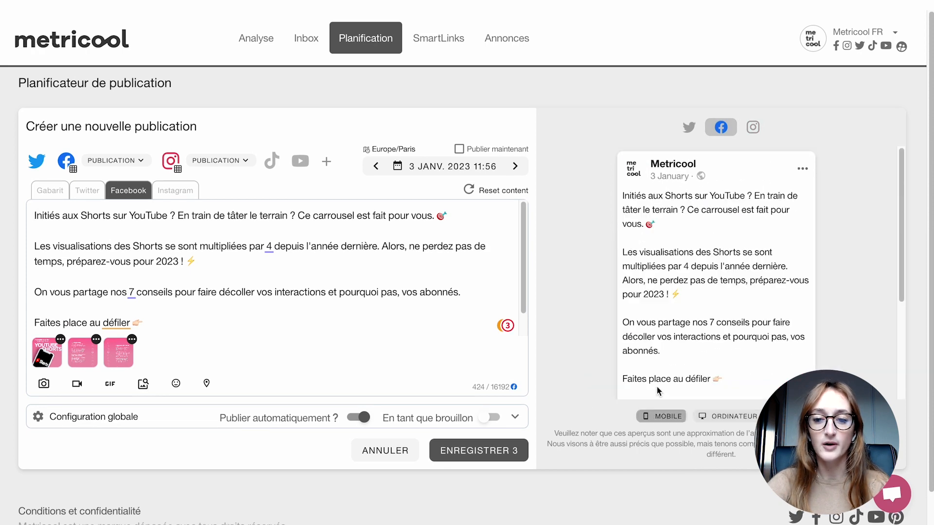
- Review the Facebook mobile preview down to its carousel images and open the GIF picker for the post
scroll(698, 249, down, 3)
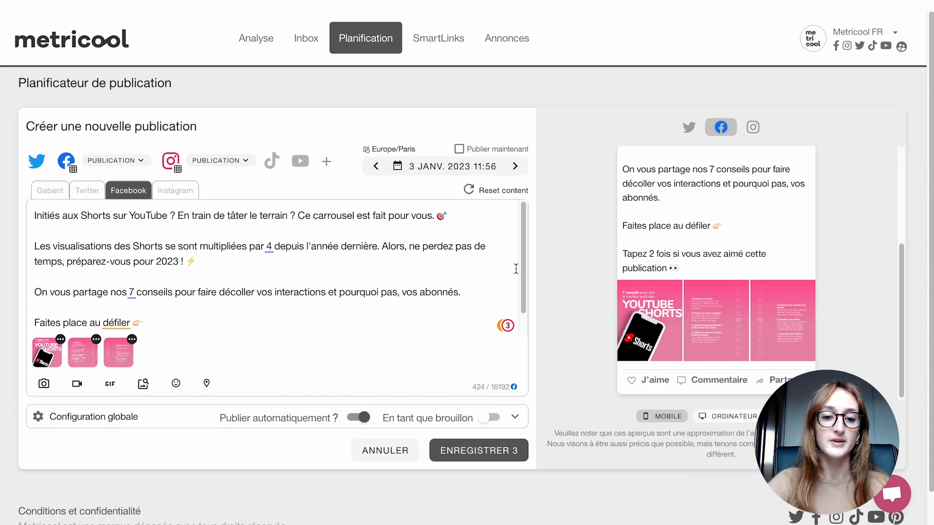
scroll(340, 382, down, 1)
scroll(127, 423, up, 1)
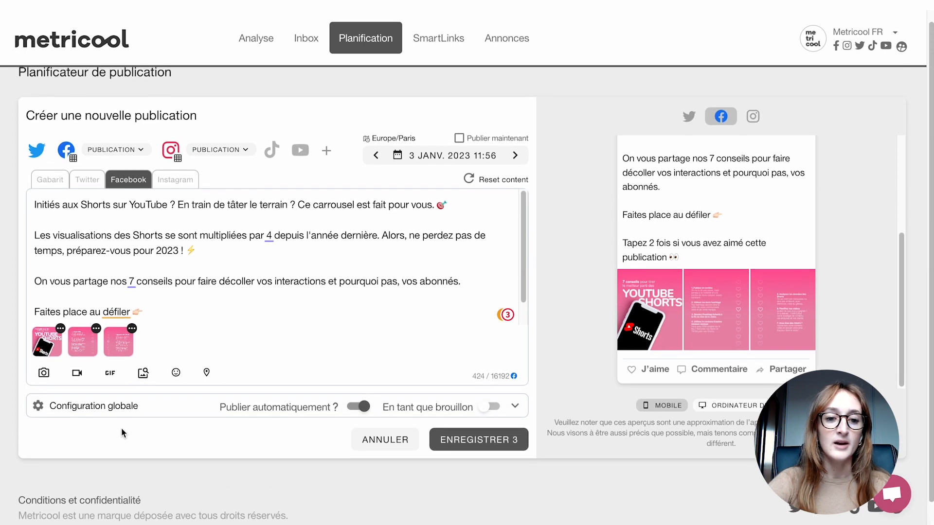
scroll(121, 427, up, 1)
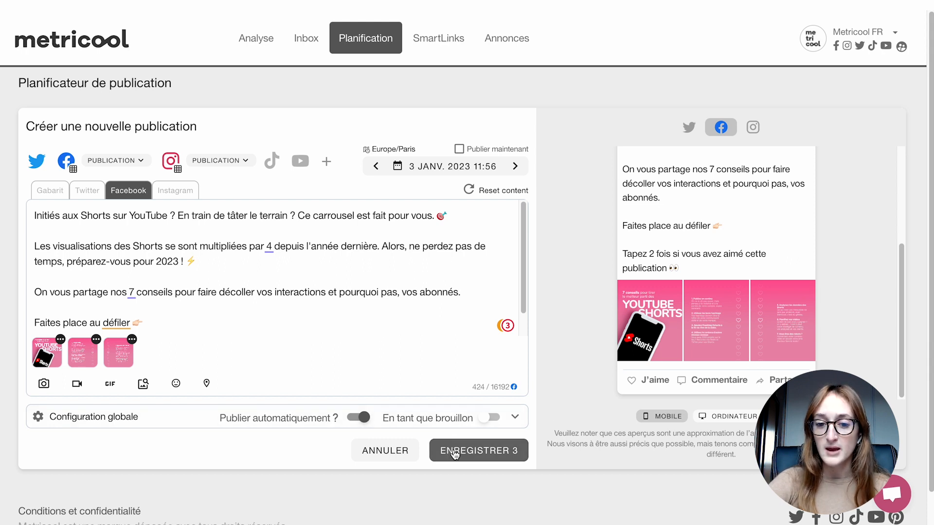
click(110, 383)
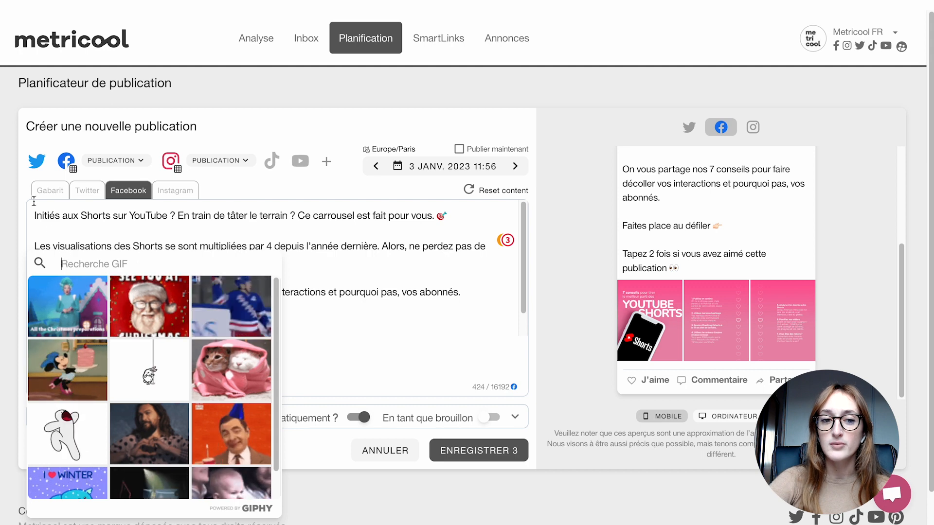
- Remove all three carousel images from the Twitter version of the publication
click(73, 197)
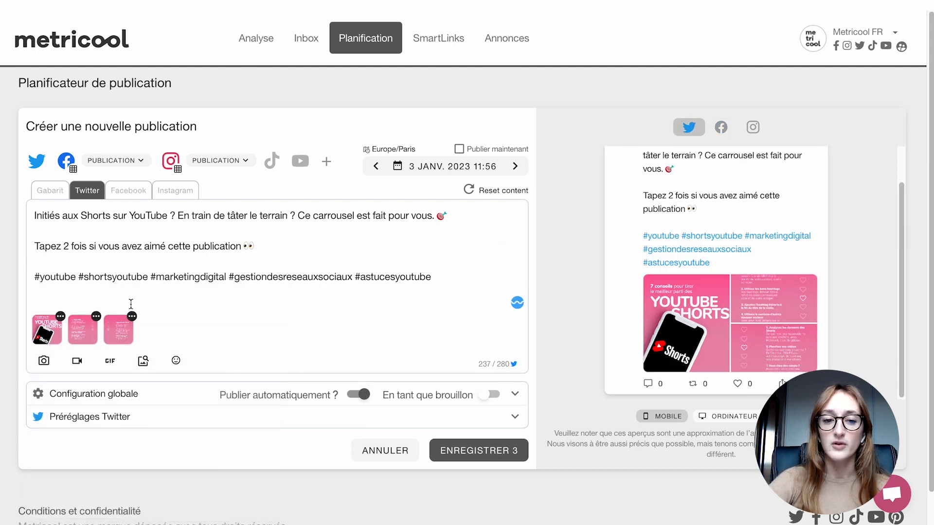
click(59, 316)
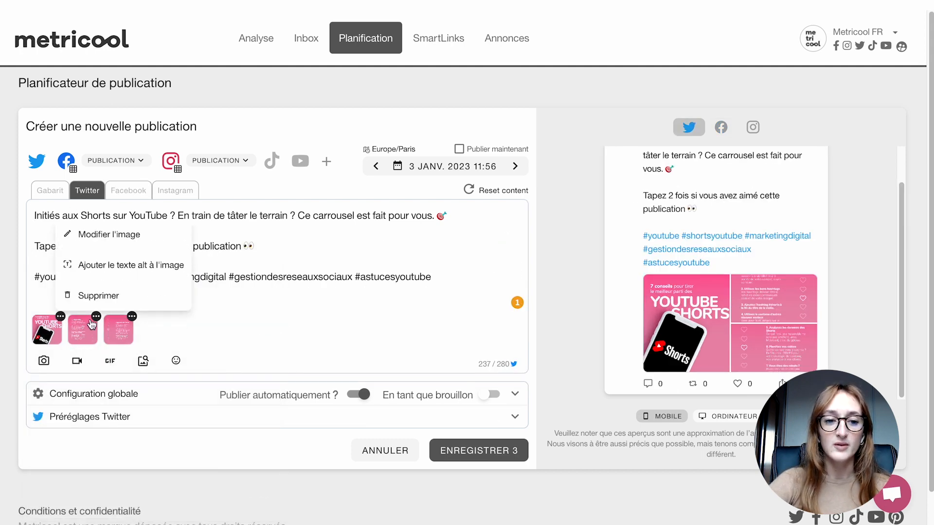
click(68, 293)
click(59, 317)
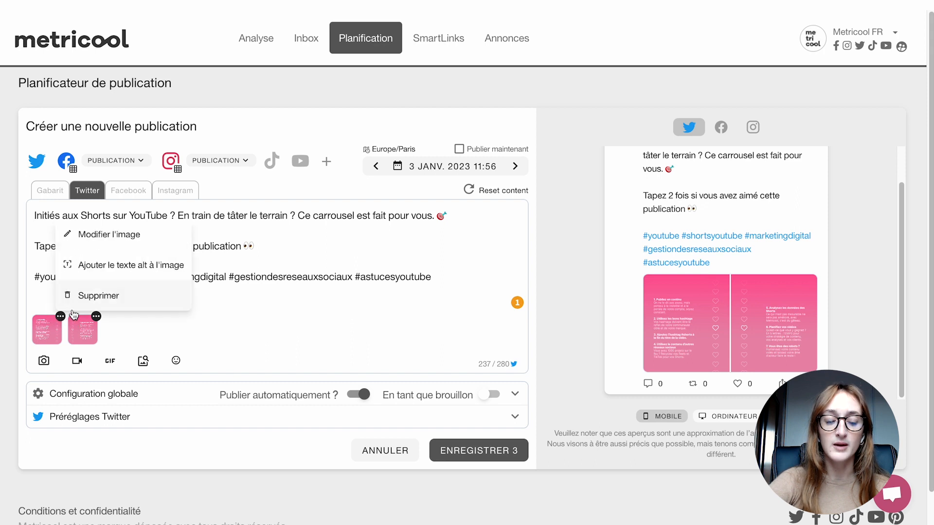
click(81, 295)
click(60, 316)
click(82, 296)
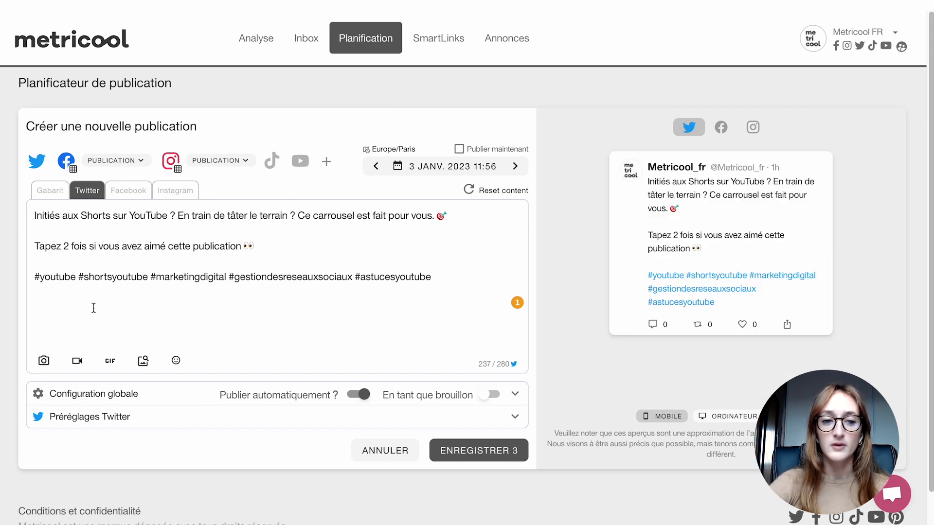
- Search the GIF library for "YOUTUBE" and add the YouTube logo GIF to the Twitter version
click(110, 361)
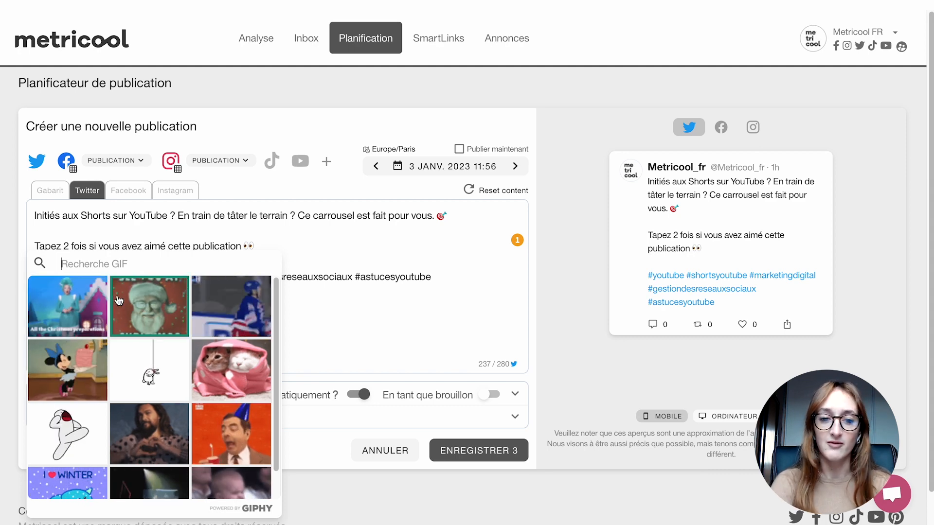
text(YOUTUBE)
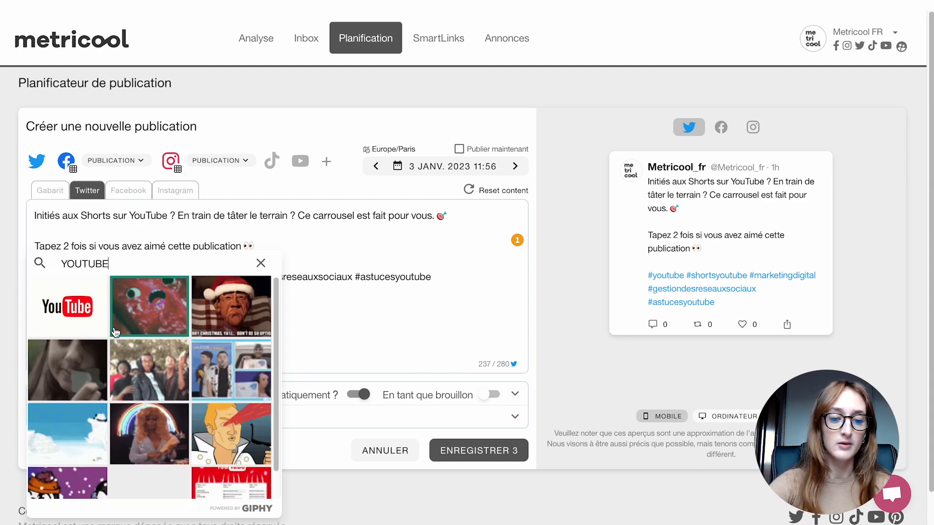
click(65, 306)
scroll(590, 322, down, 2)
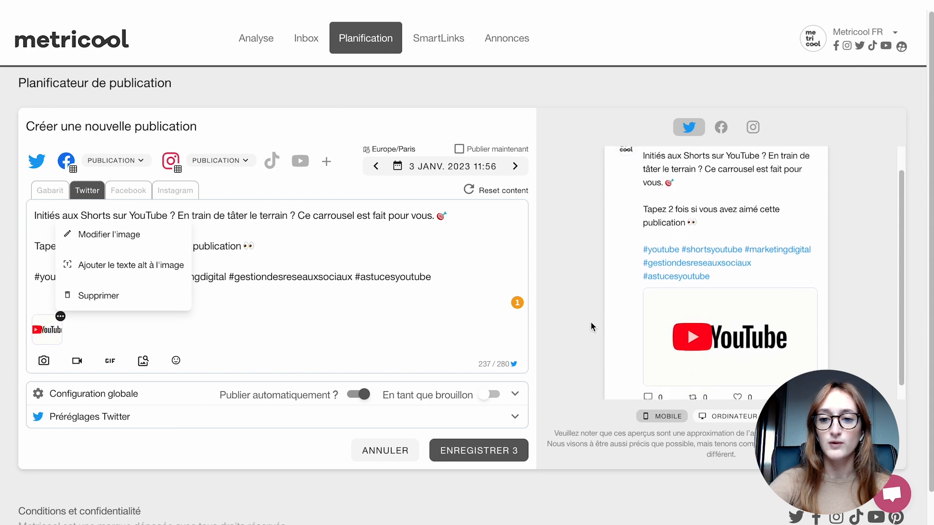
click(347, 311)
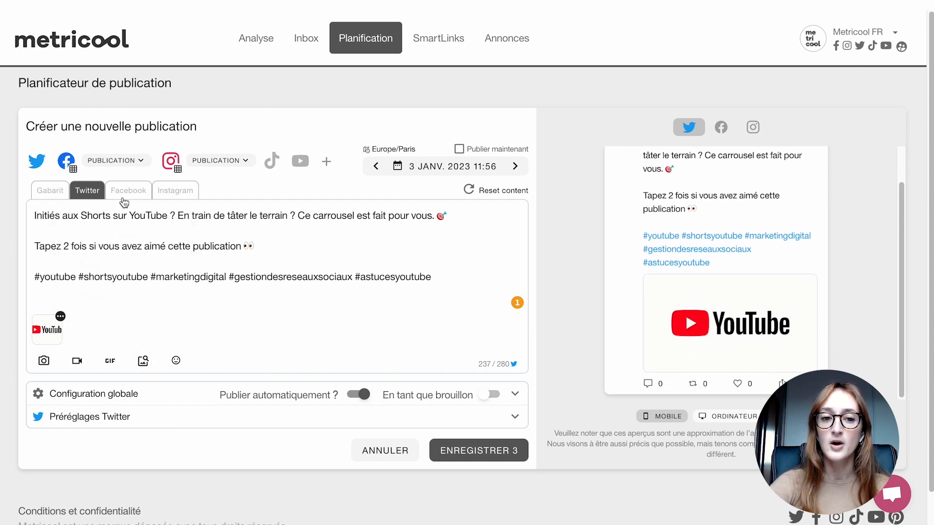
- Remove the second and third images from the Facebook version, keeping only the YouTube Shorts cover
click(124, 201)
click(97, 339)
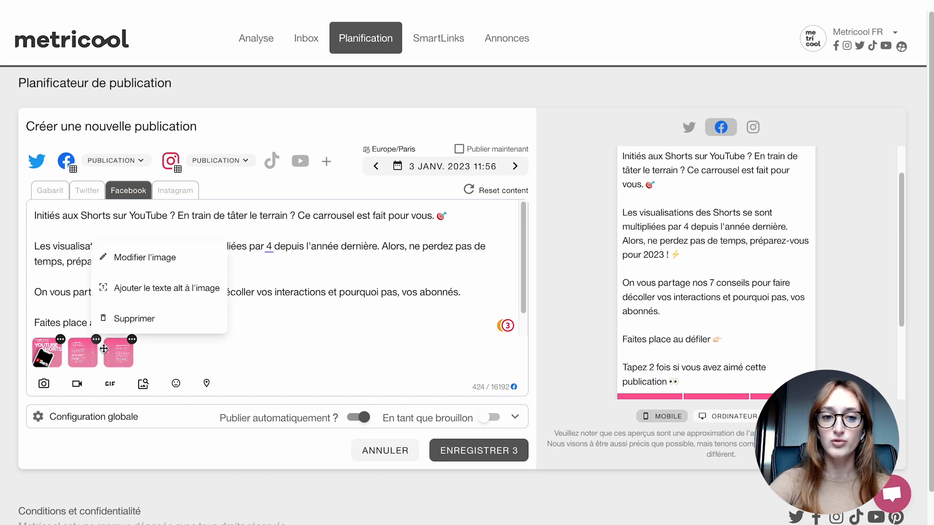
click(135, 319)
click(96, 339)
click(134, 319)
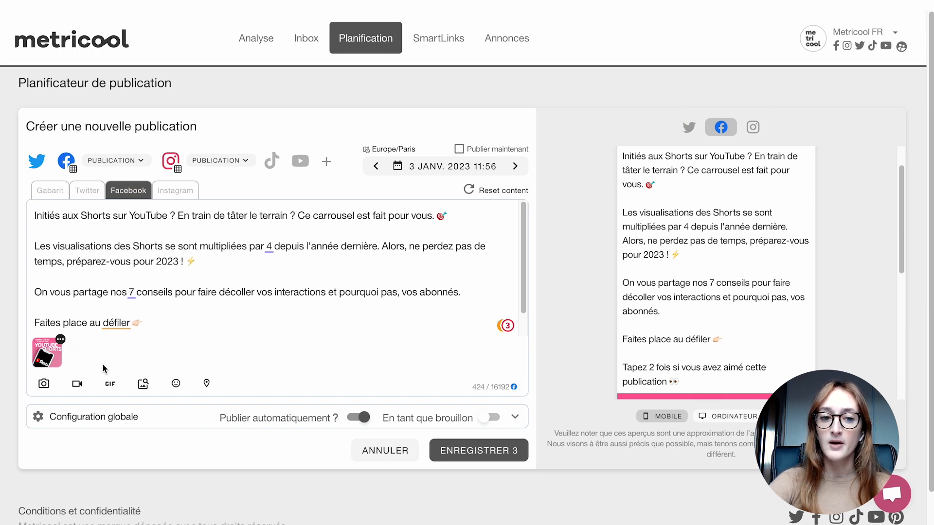
- Search the stock images for "youtube" filtered by colour #E91E63 and add the red and blue light-trails photo to the Facebook version
click(149, 384)
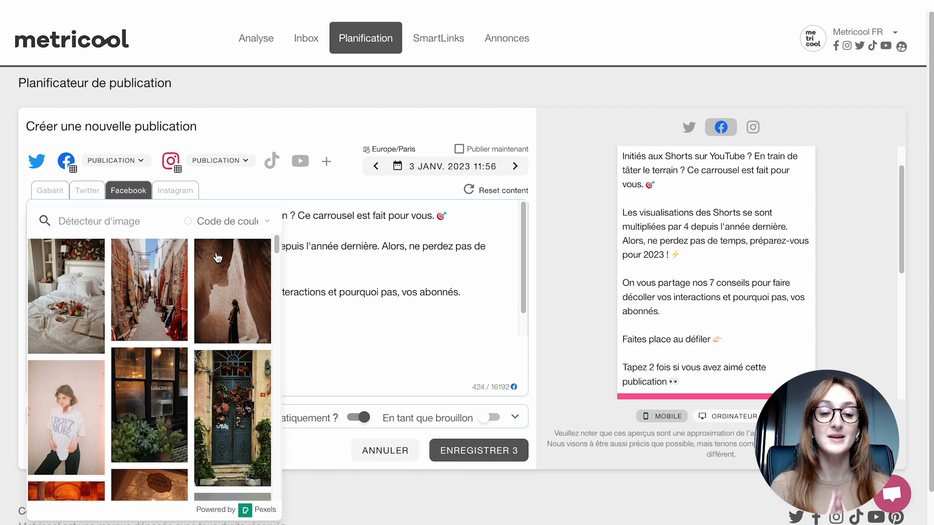
text(youtube)
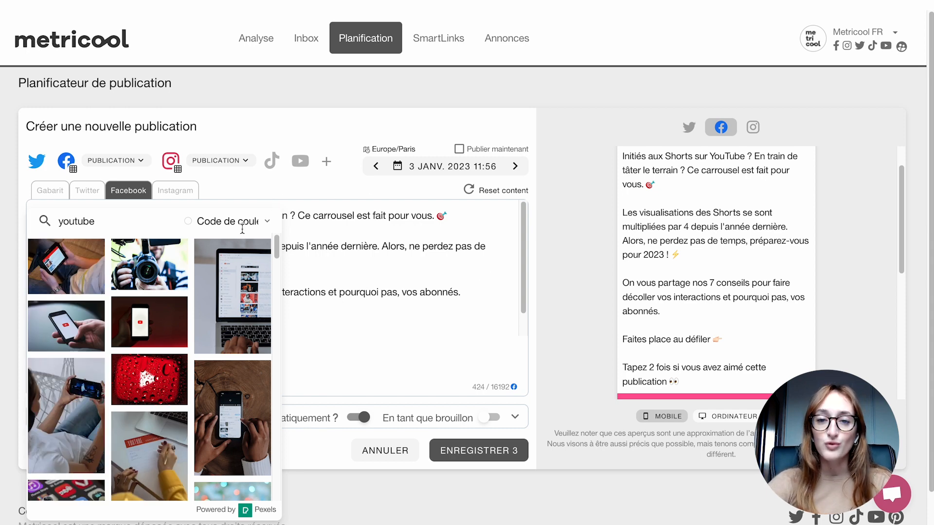
click(264, 221)
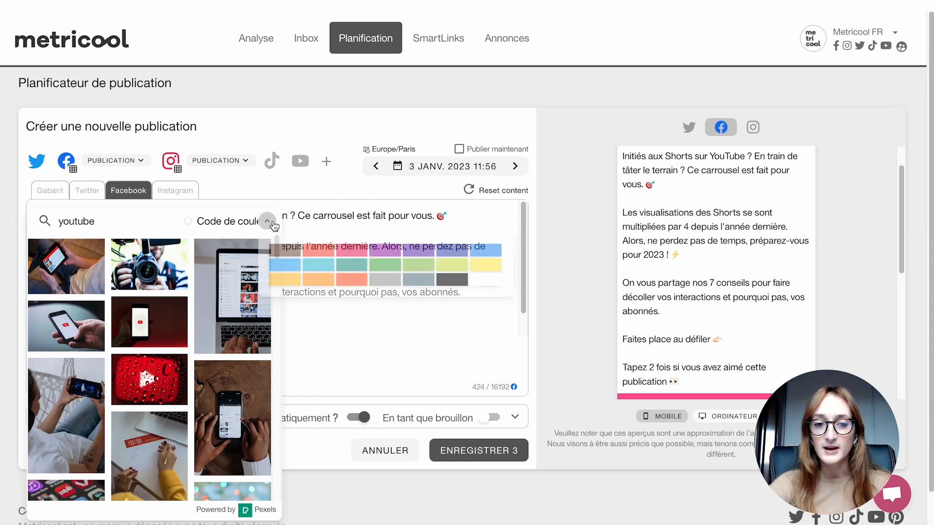
click(339, 266)
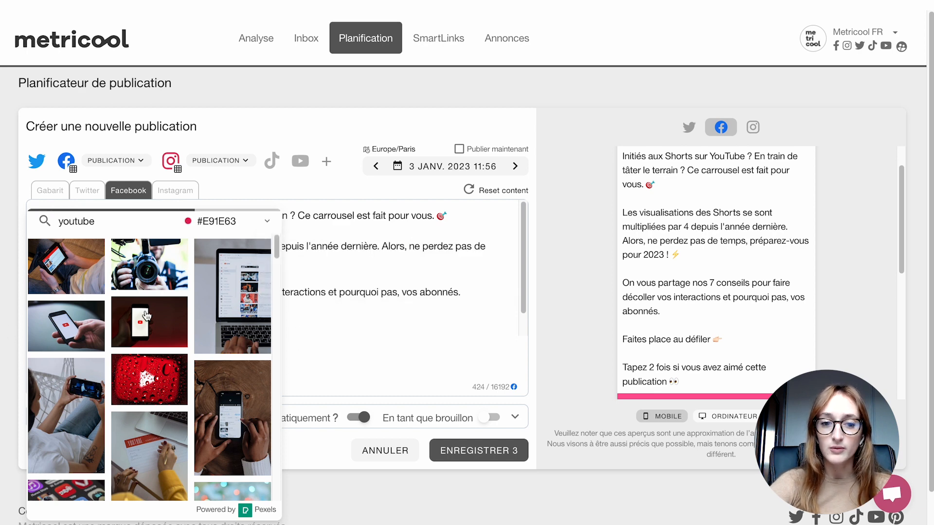
scroll(98, 400, down, 1)
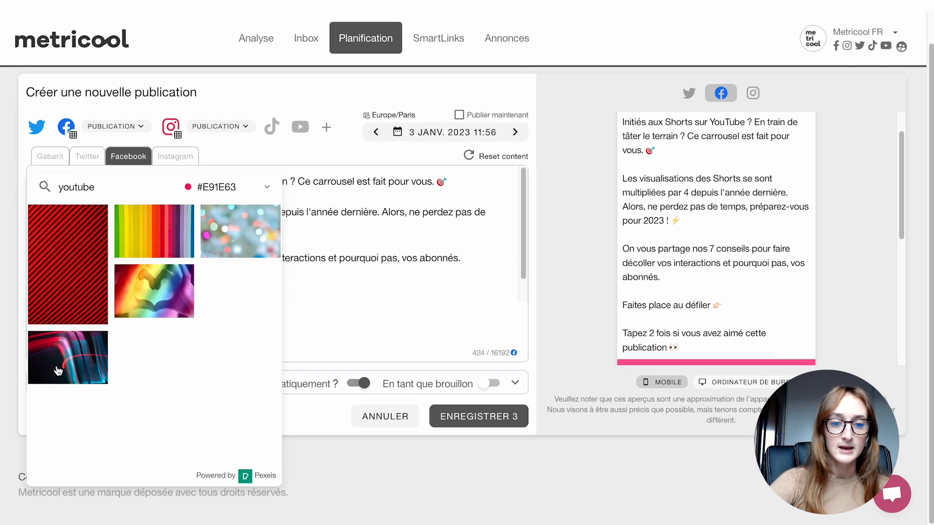
click(57, 372)
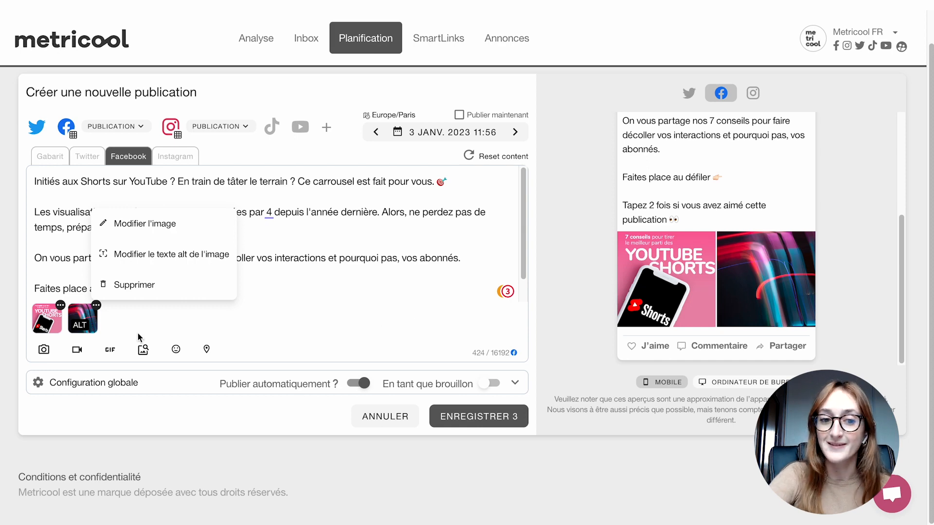
- Look at the emoji picker, and open the Facebook post's YouTube Shorts cover in the image editor to view its sticker tools
click(176, 350)
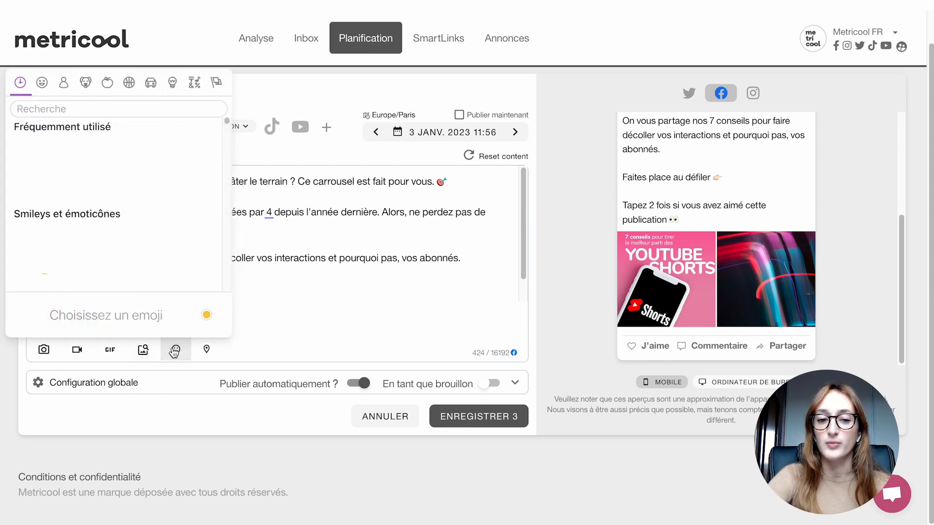
click(327, 308)
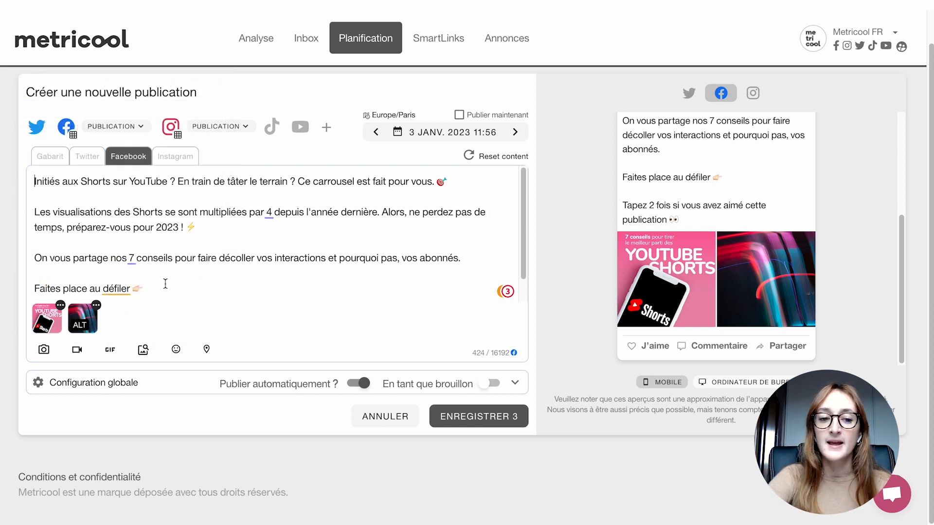
click(60, 305)
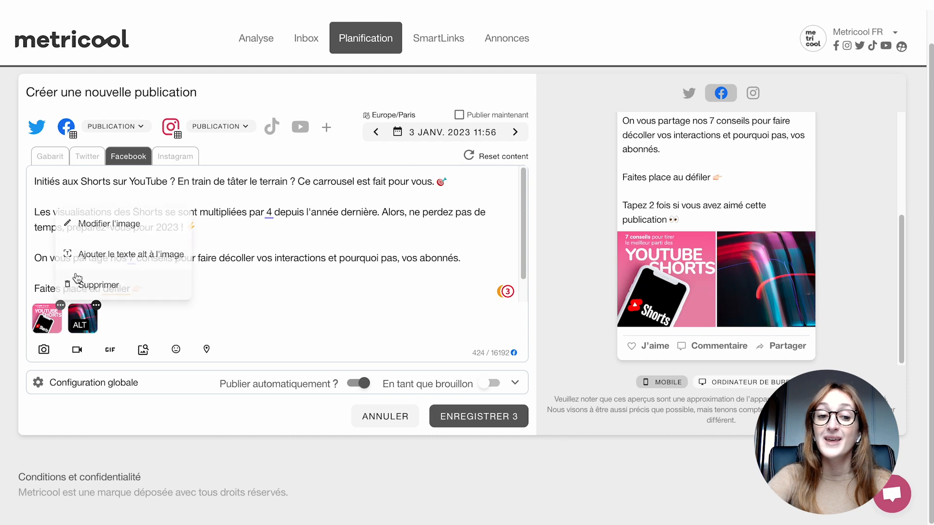
click(99, 227)
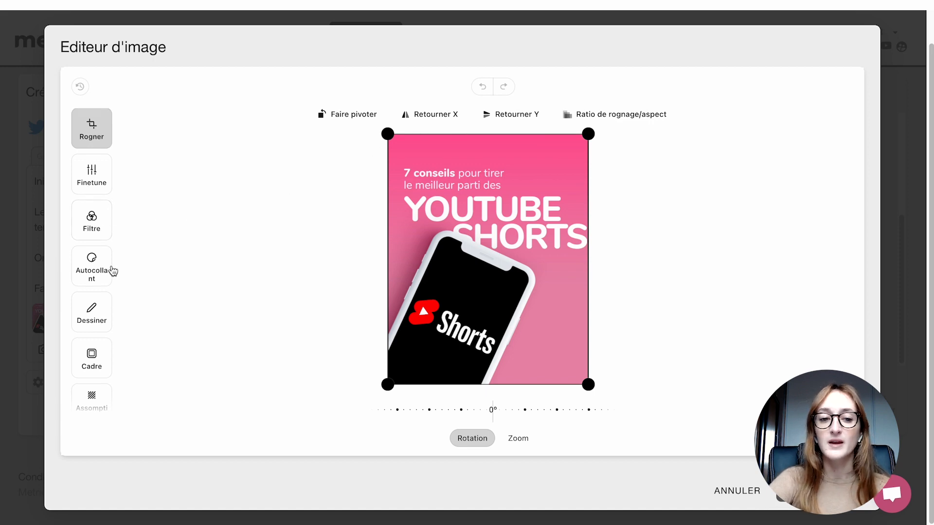
click(92, 272)
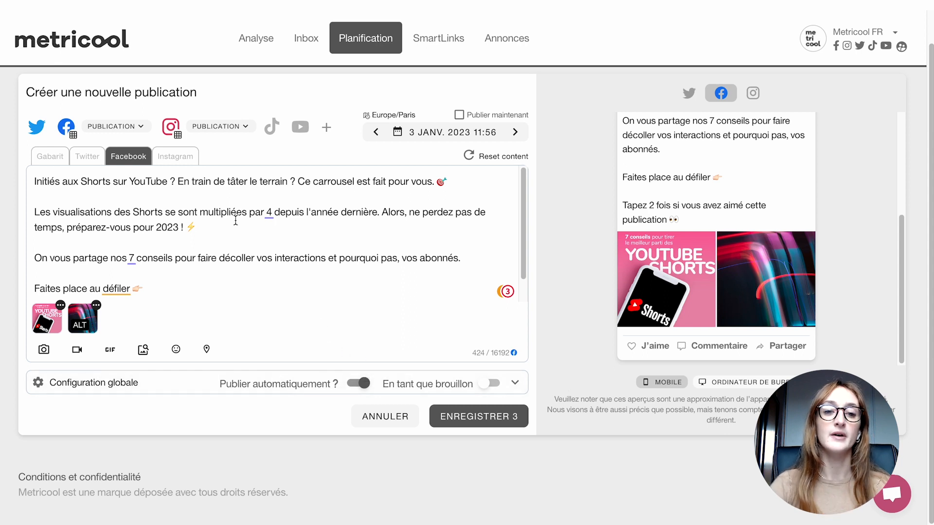
- Open the Instagram version and examine the options in the global configuration and the Instagram presets
click(165, 163)
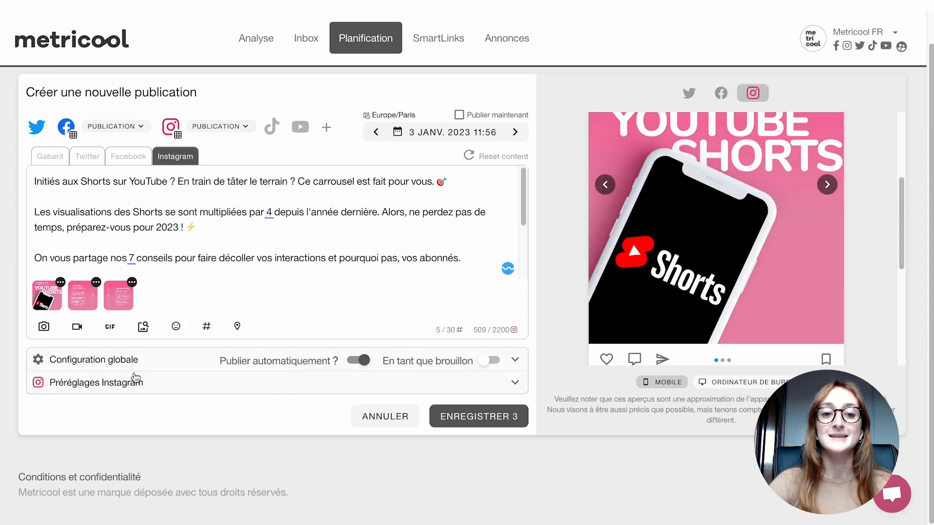
click(514, 361)
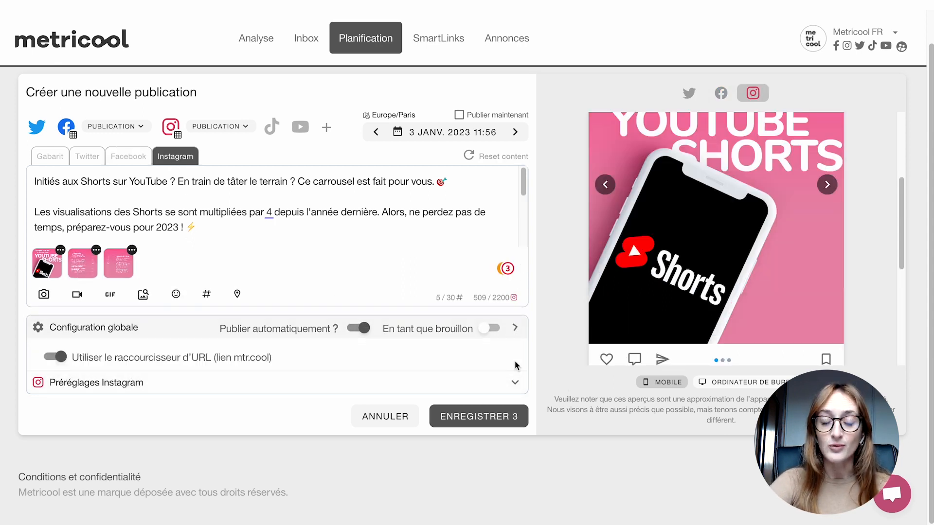
scroll(221, 331, down, 1)
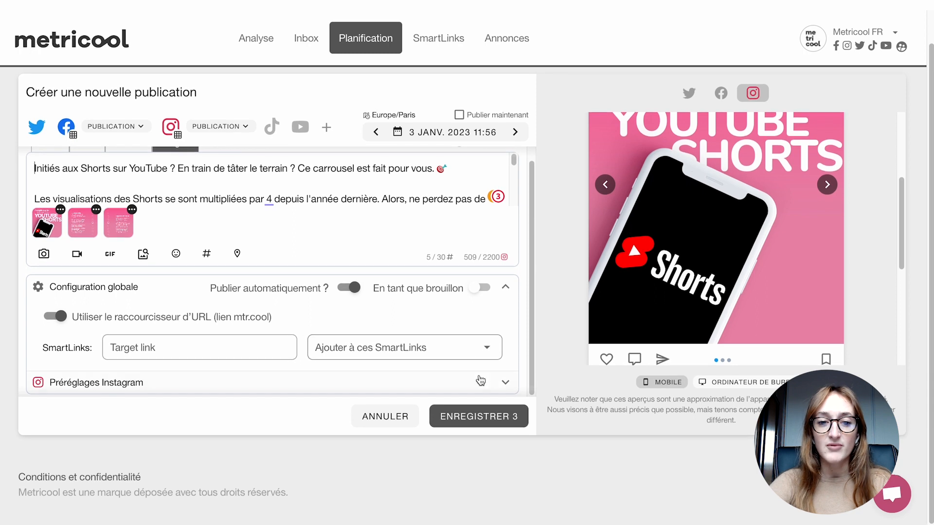
click(504, 382)
scroll(191, 337, down, 1)
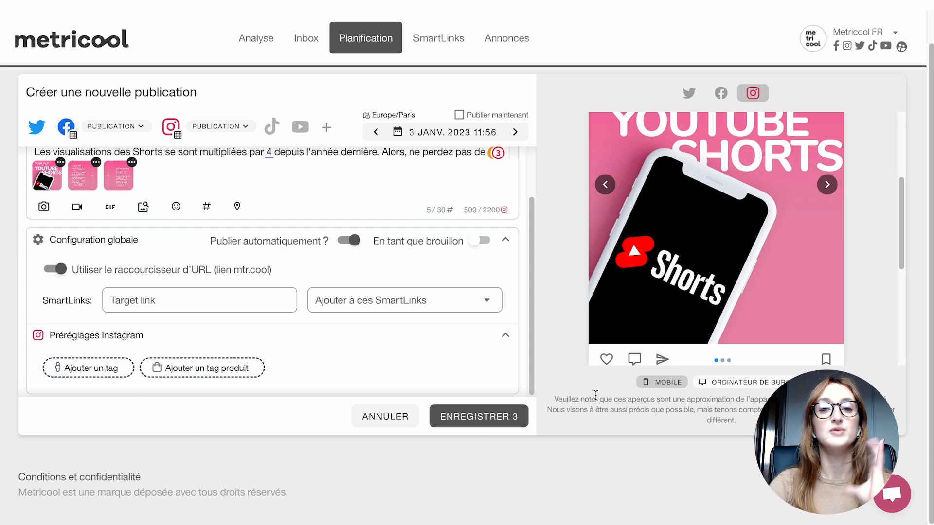
scroll(504, 262, up, 4)
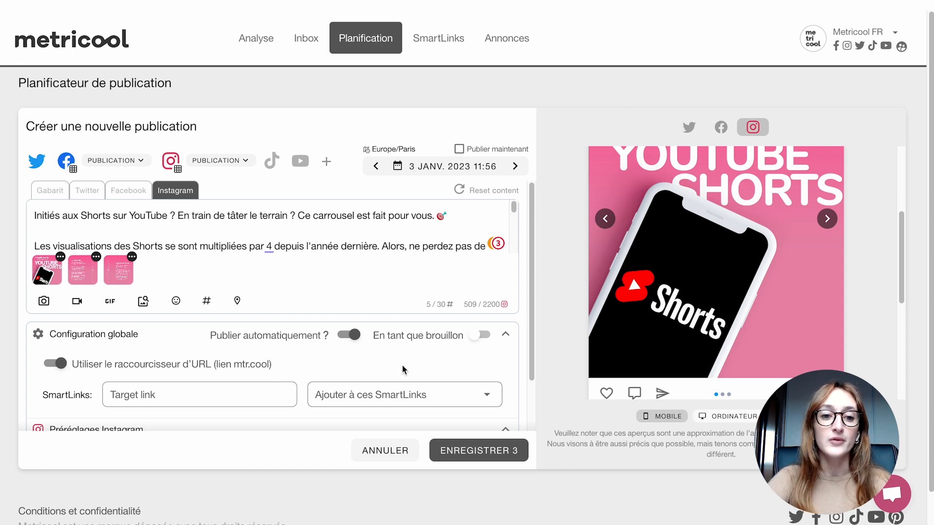
- Save the publication for the three networks and view it in the calendar for the week of 2 to 8 January 2023
click(446, 455)
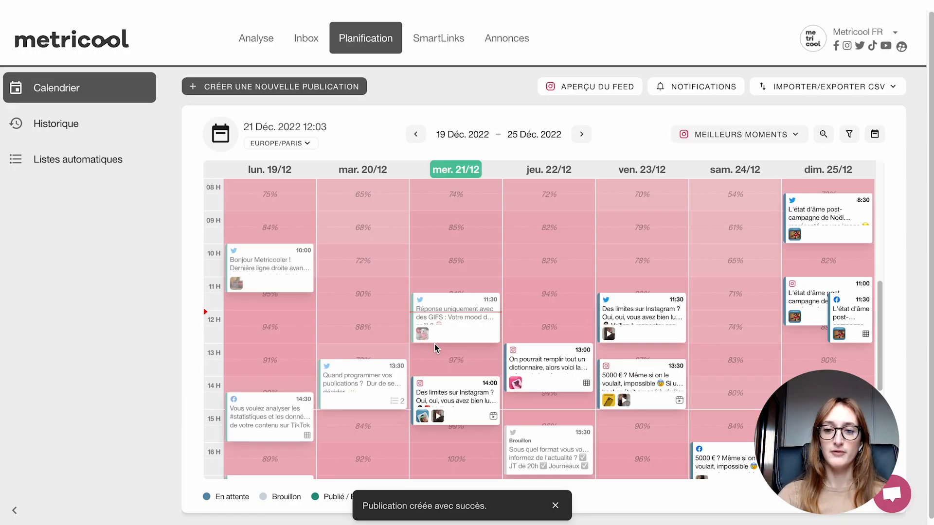
click(581, 136)
click(579, 135)
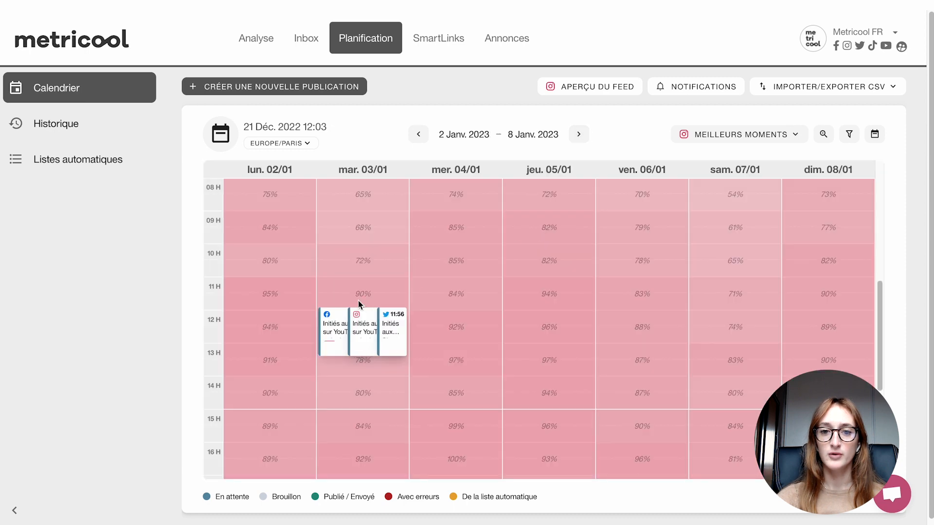
scroll(358, 300, down, 1)
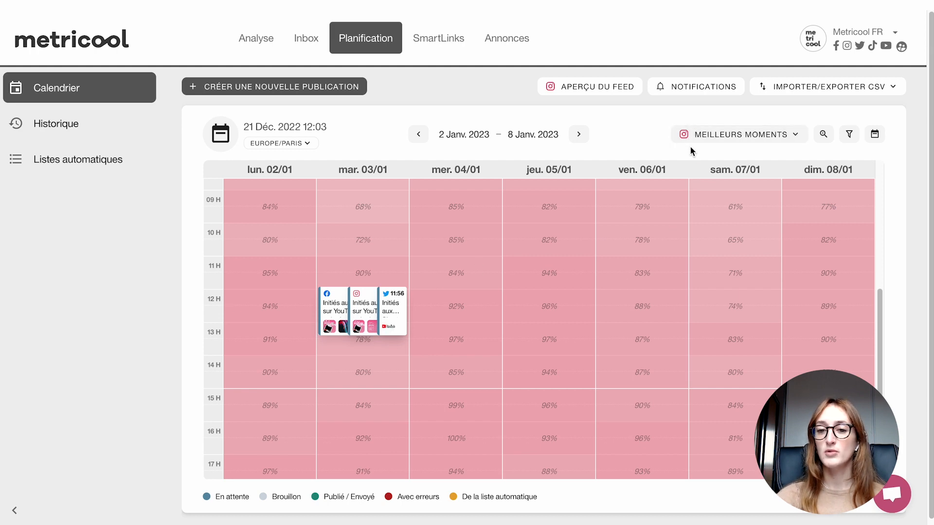
- Show the best posting times for Facebook in the calendar
click(717, 133)
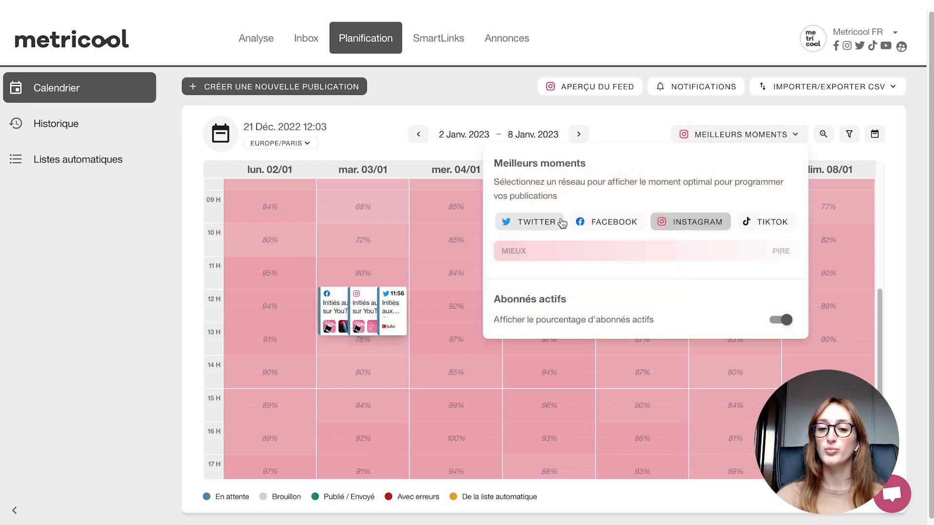
click(603, 224)
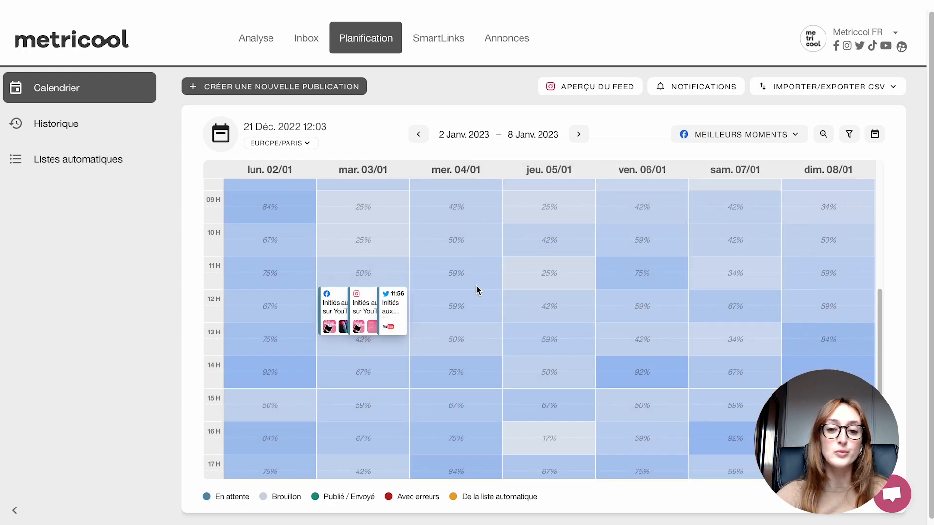
- Reschedule the Facebook post to Monday 2 January at 14:26 and show the best posting times for Twitter in the calendar
drag(334, 307, 271, 387)
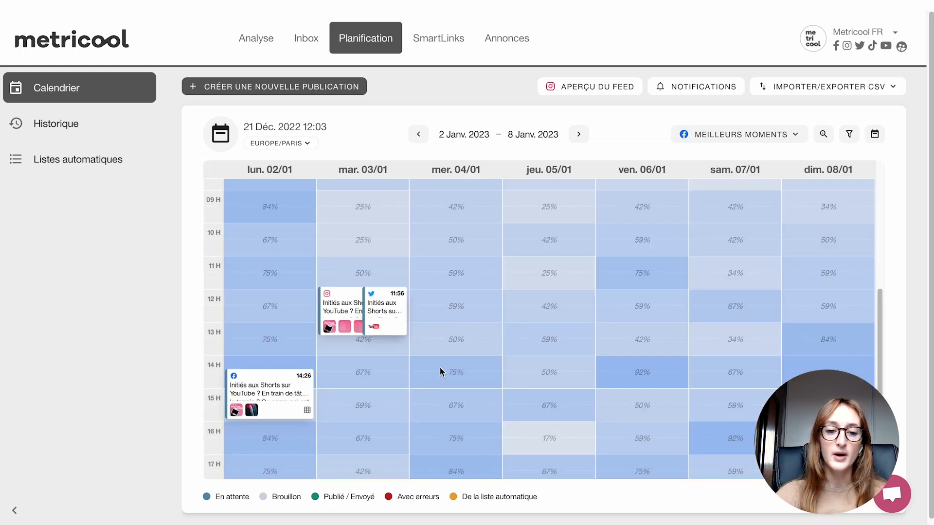
click(721, 134)
click(552, 220)
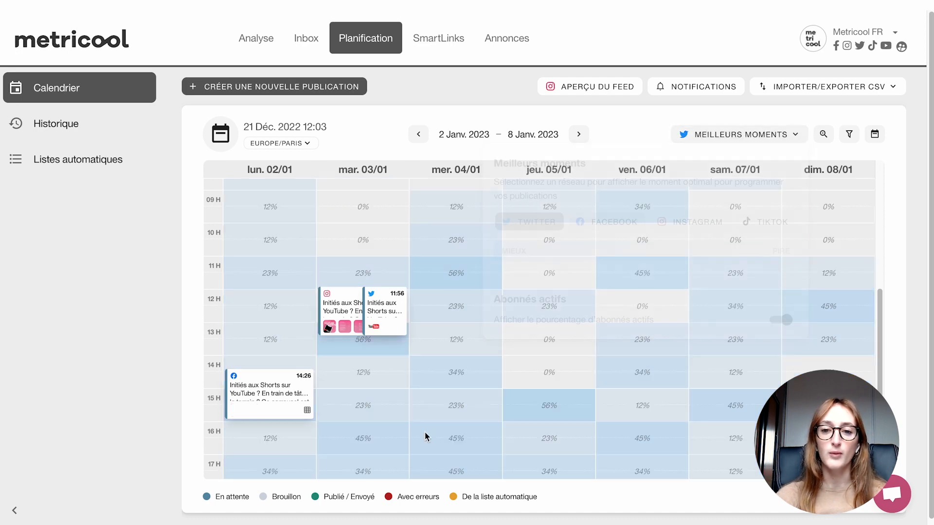
- Reschedule the Twitter post to Monday 2 January at 18:26 and the Instagram post to Tuesday 3 January at 12:56
scroll(446, 407, down, 5)
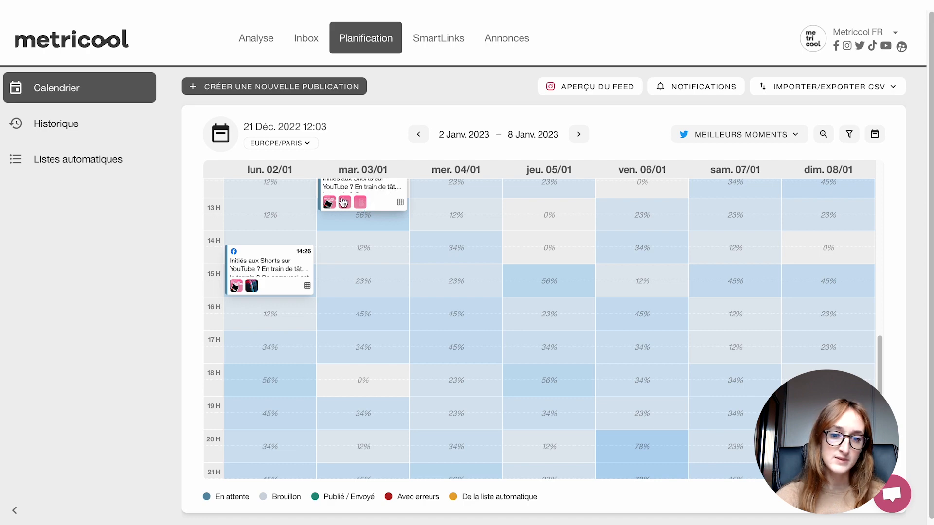
drag(336, 203, 252, 421)
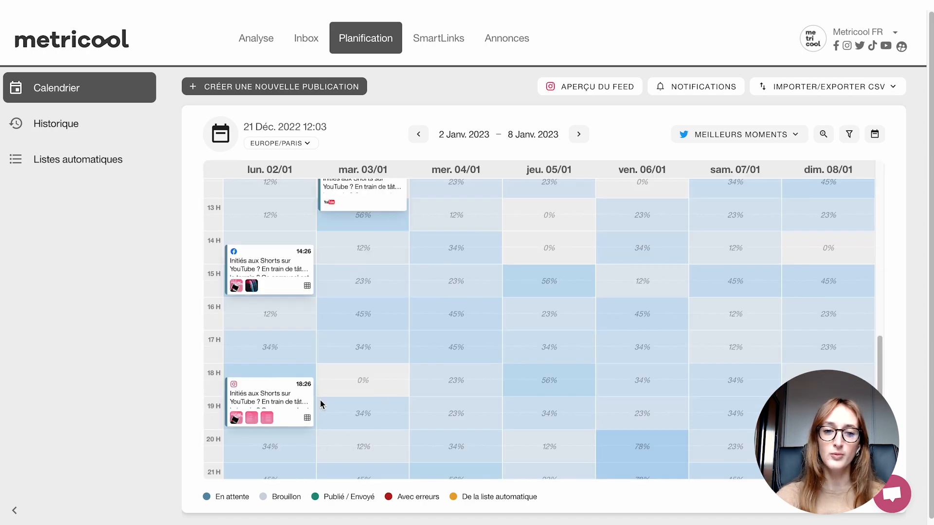
drag(304, 407, 424, 221)
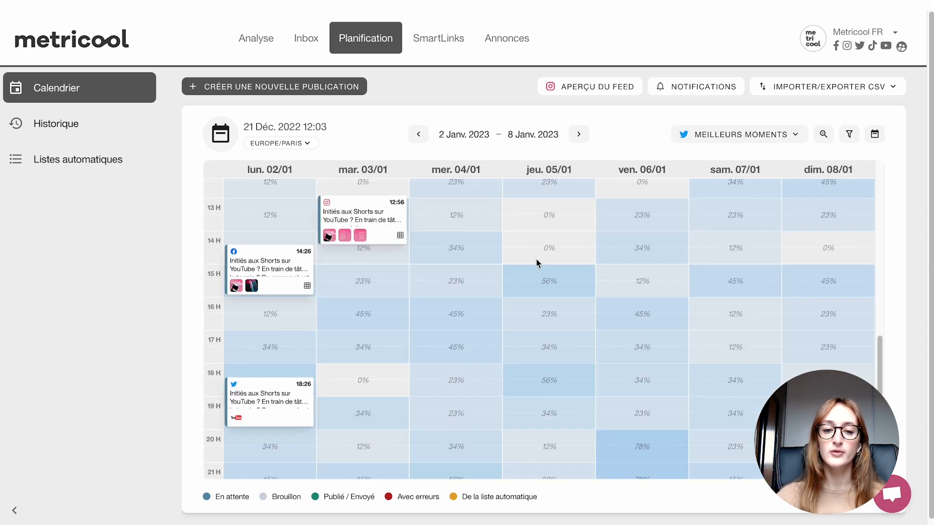
- Create a publication for Thursday 5 January 2023 at 15:00 without Twitter, with Facebook and Instagram both set to Reel
scroll(538, 261, up, 1)
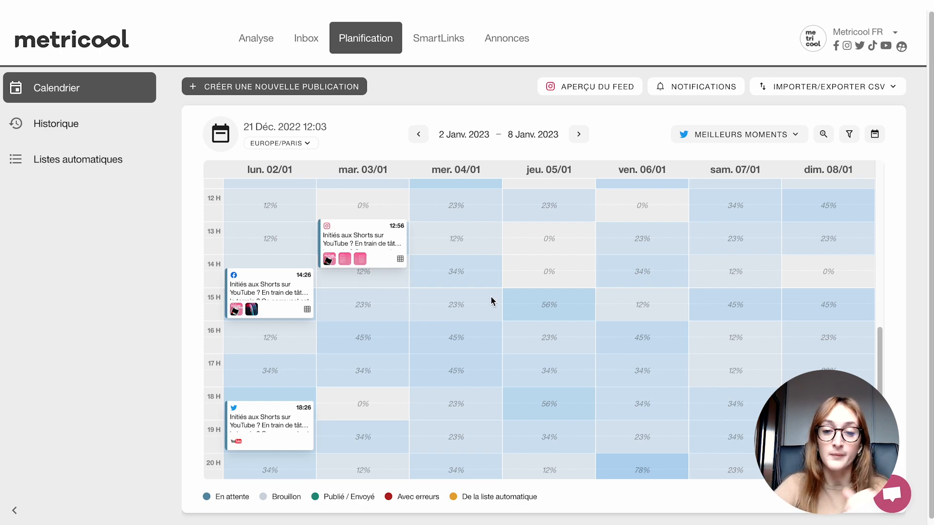
click(539, 301)
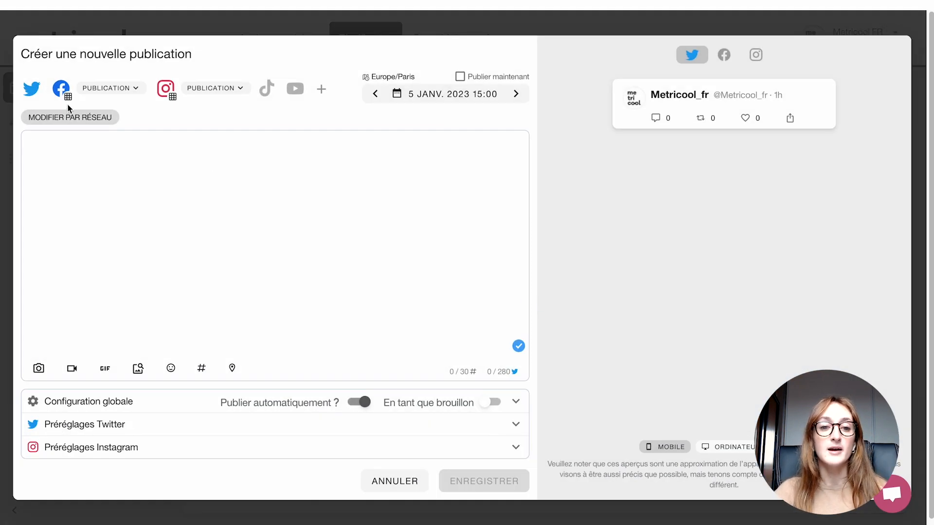
click(31, 88)
click(111, 88)
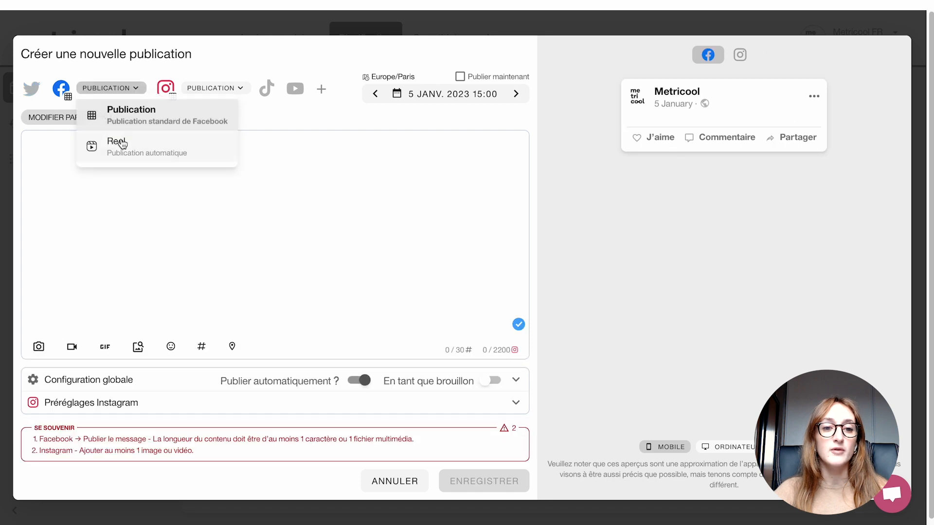
click(121, 144)
click(183, 88)
click(167, 147)
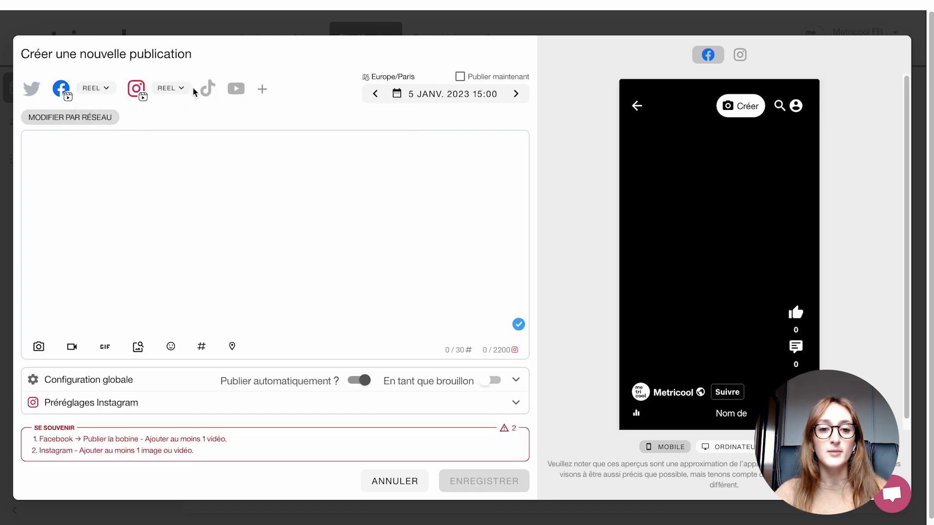
- Add TikTok and YouTube to the publication's networks, with YouTube set to Short
click(207, 88)
click(236, 89)
click(272, 88)
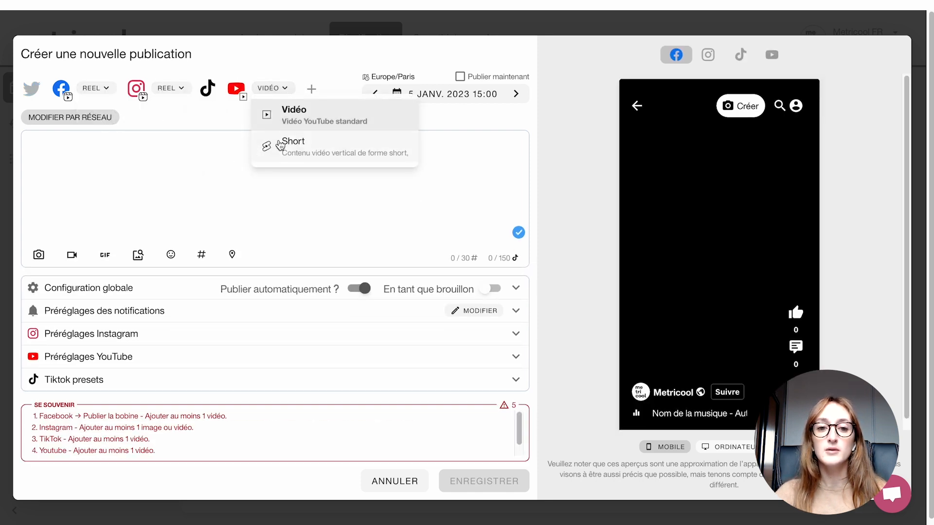
click(280, 145)
- Upload the video Snaptik.app_7178919341826624773.mp4 from the Downloads folder to the publication
click(72, 255)
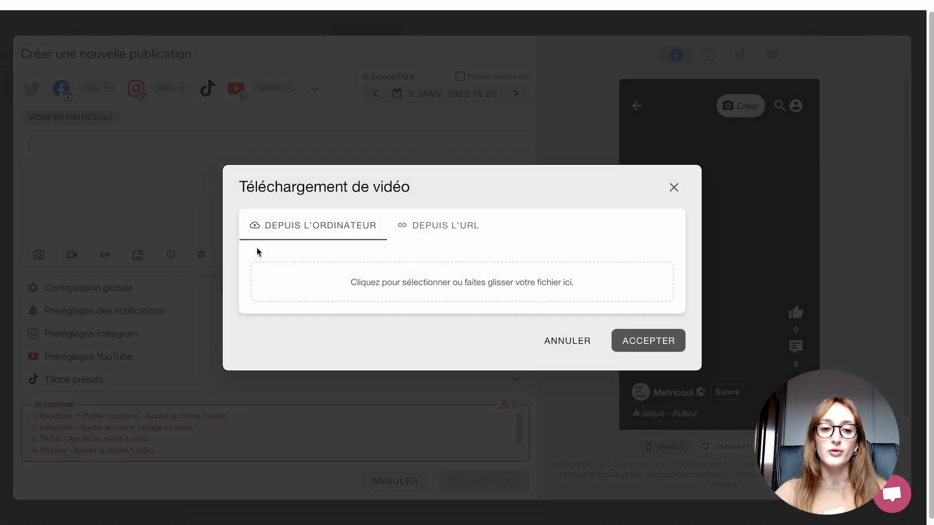
click(317, 284)
scroll(356, 176, down, 1)
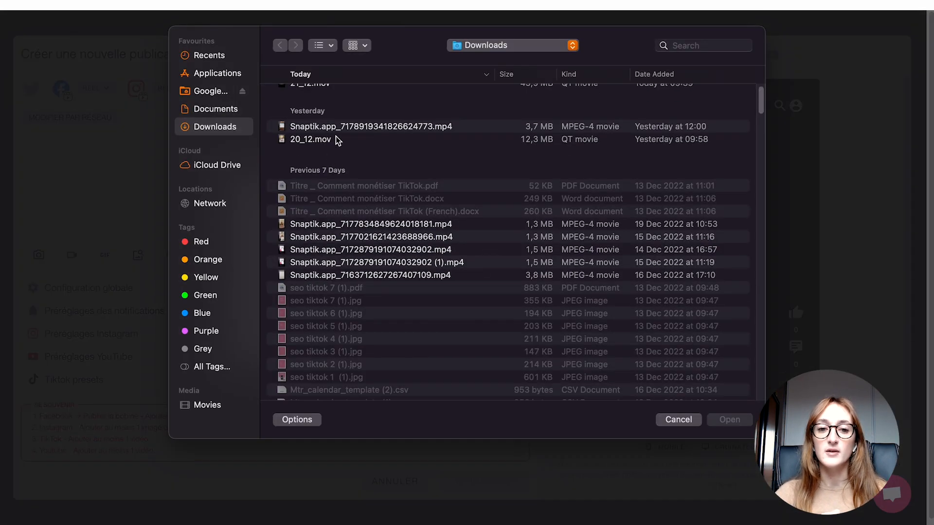
click(337, 139)
double_click(337, 127)
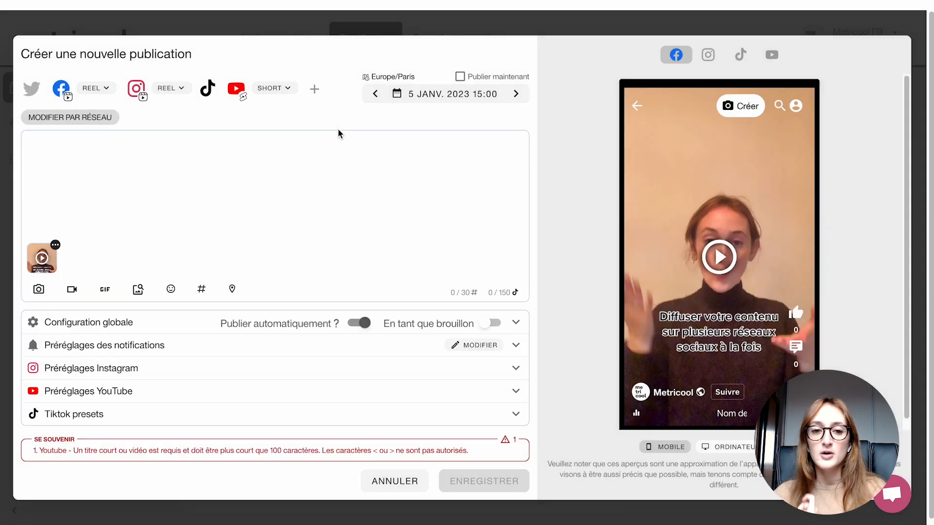
- Look at the video's thumbnail and cover options, the Instagram Reel presets and the YouTube presets
click(55, 245)
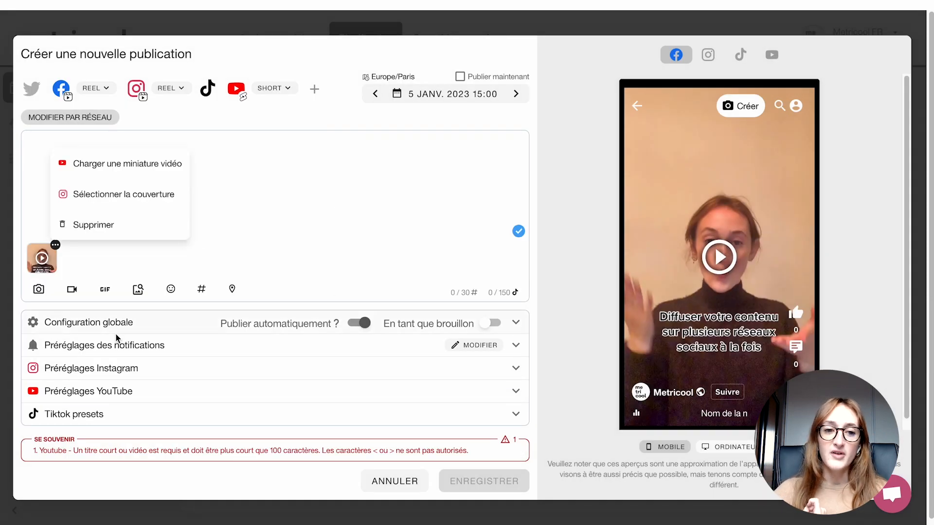
click(500, 369)
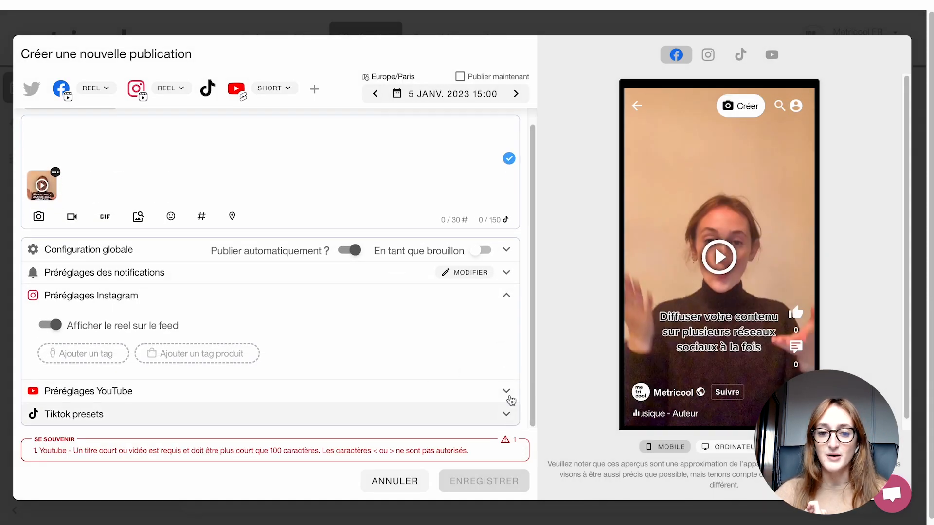
click(506, 391)
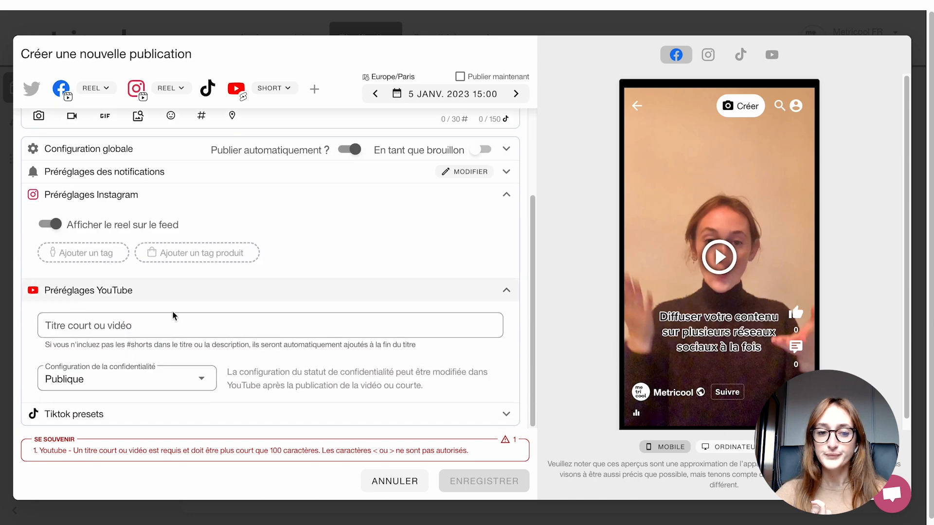
- Title the YouTube Short "Diffuser votre contenu sur plusieurs réseaux" and expand the TikTok presets
click(151, 318)
text(Di)
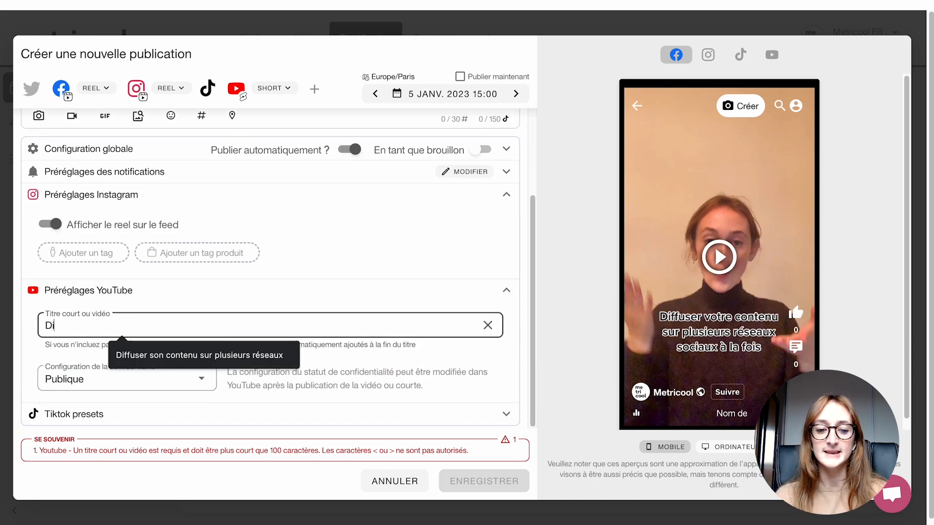
text(fuss)
key(BackSpace)
key(BackSpace)
key(BackSpace)
text(ff)
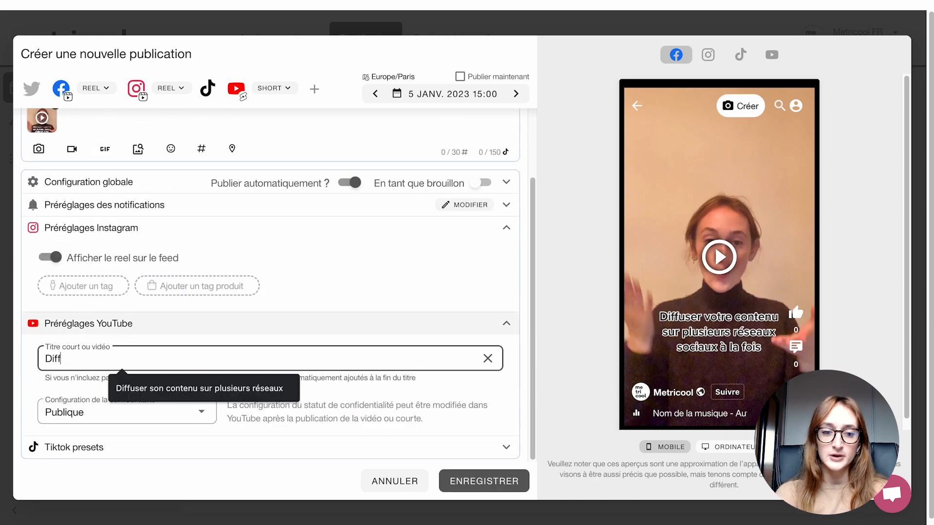
text(user votre contenu )
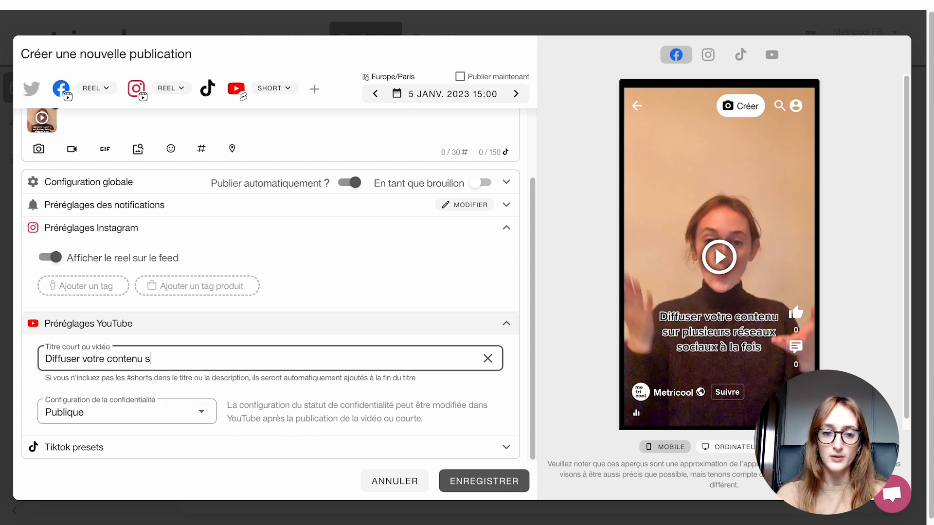
text(s)
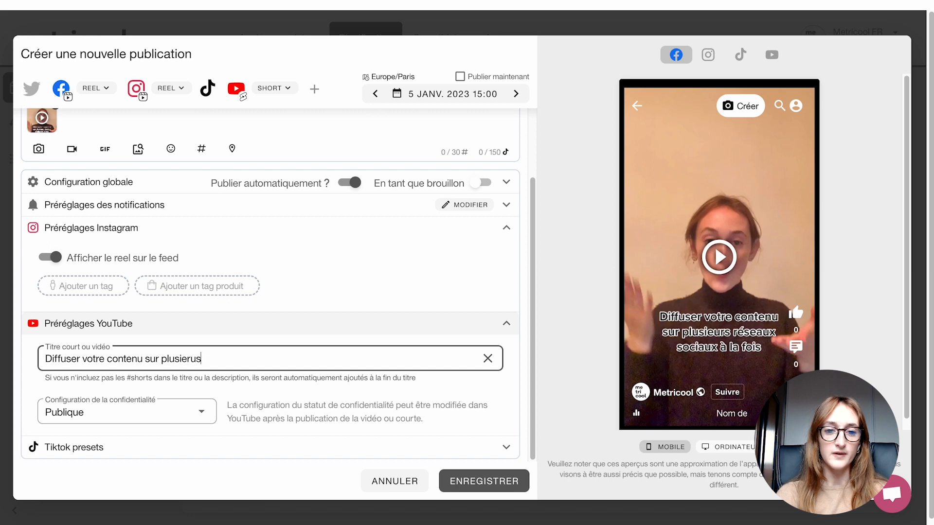
text(ur plusieurs r)
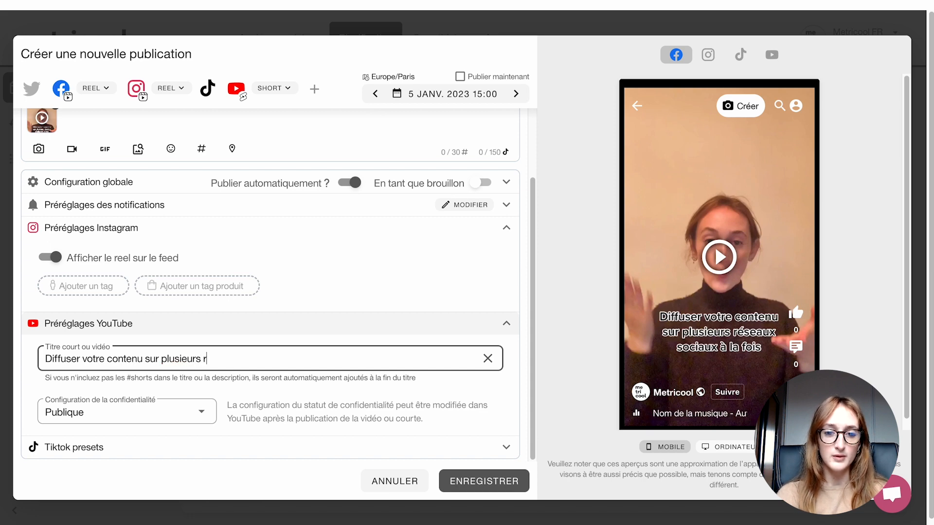
text(éseaux)
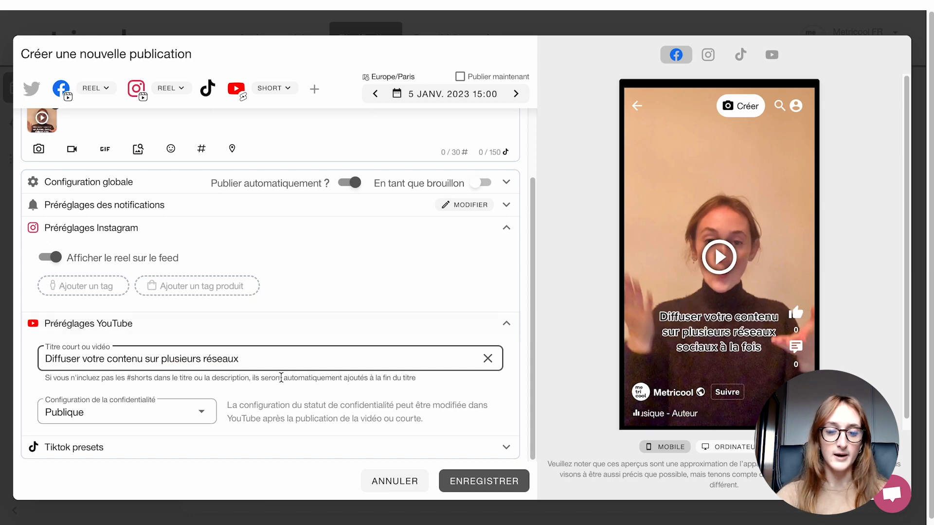
click(334, 451)
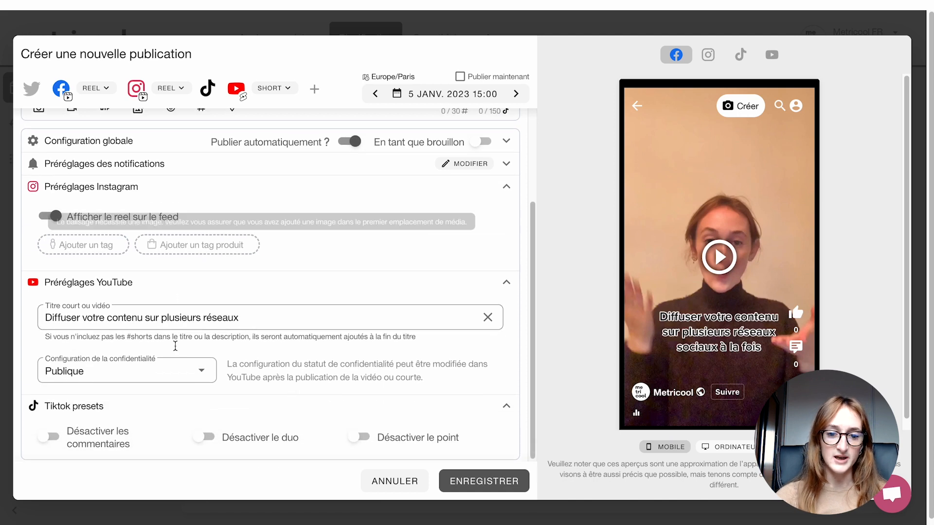
- Paste the copied "Initiés aux Shorts sur YouTube ?" caption as the publication's text and switch to editing it per network
scroll(191, 360, up, 3)
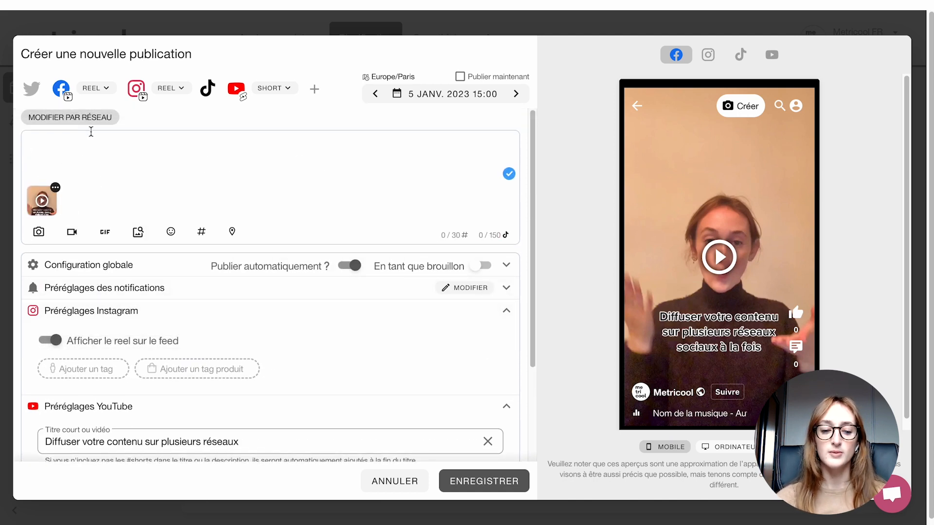
click(91, 131)
key(ctrl+v)
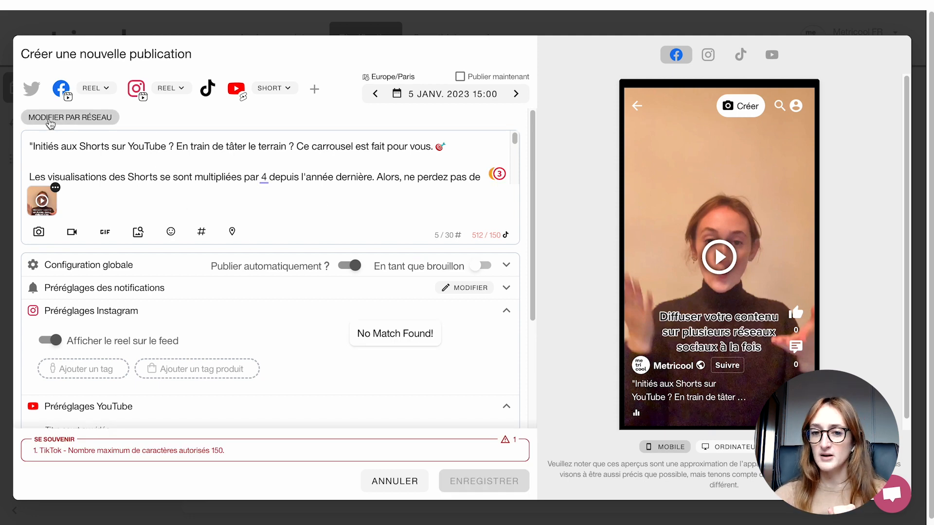
click(50, 121)
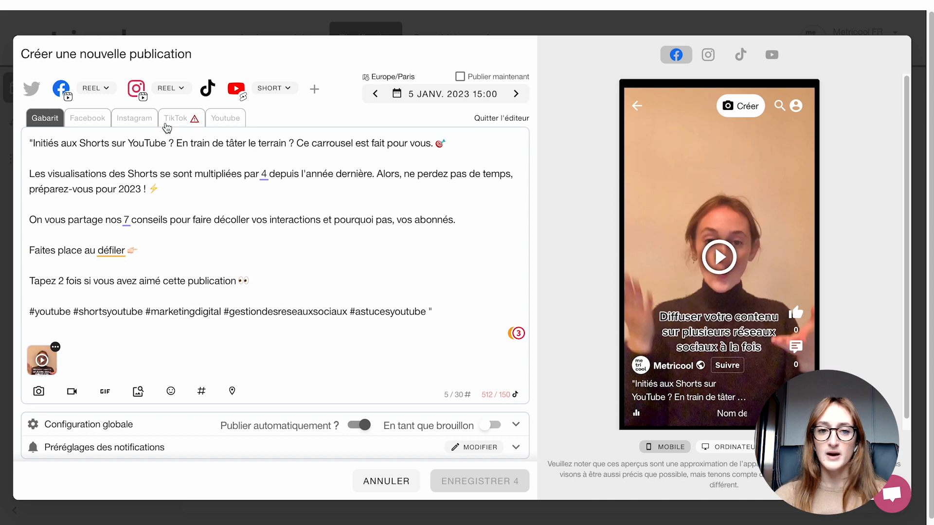
- Cut the TikTok caption down to "Tapez 2 fois si vous avez aimé cette publication 👀" and replace its hashtags with #seotiktok
click(171, 120)
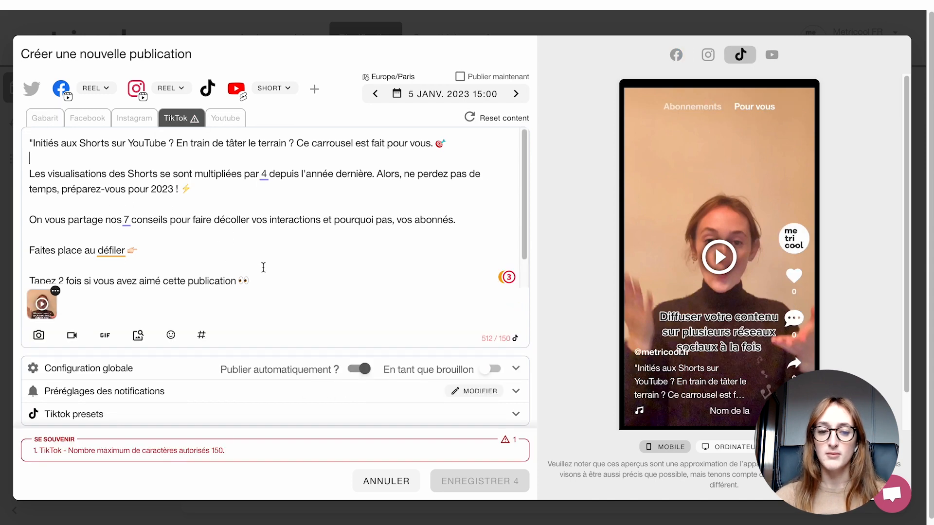
drag(262, 268, 30, 139)
key(BackSpace)
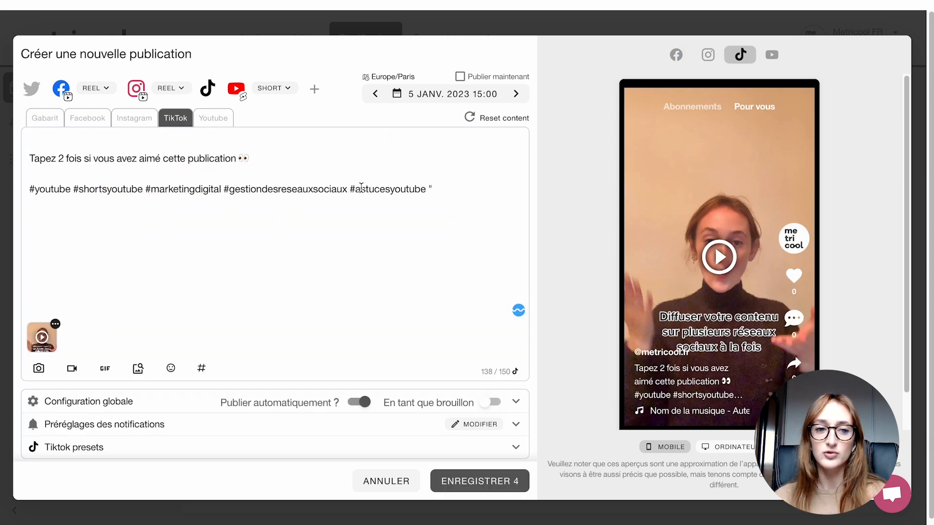
drag(432, 190, 73, 175)
key(BackSpace)
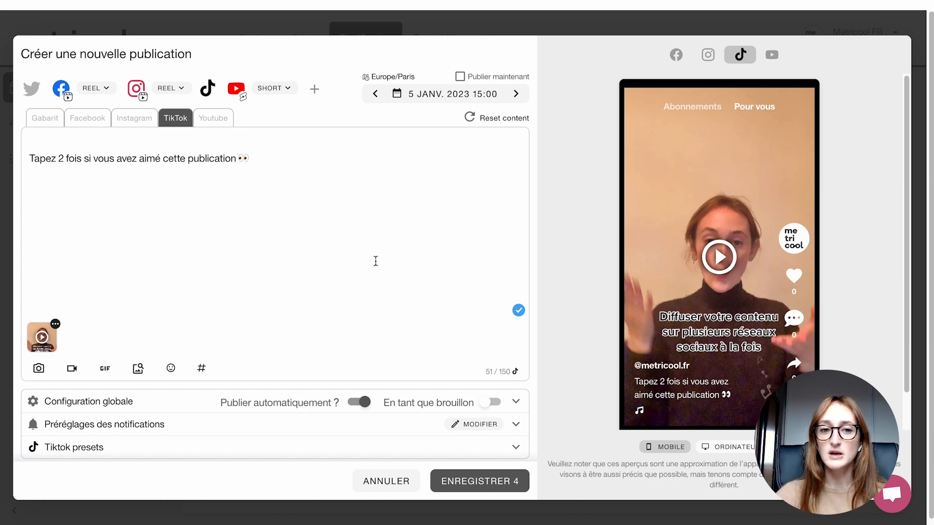
click(203, 369)
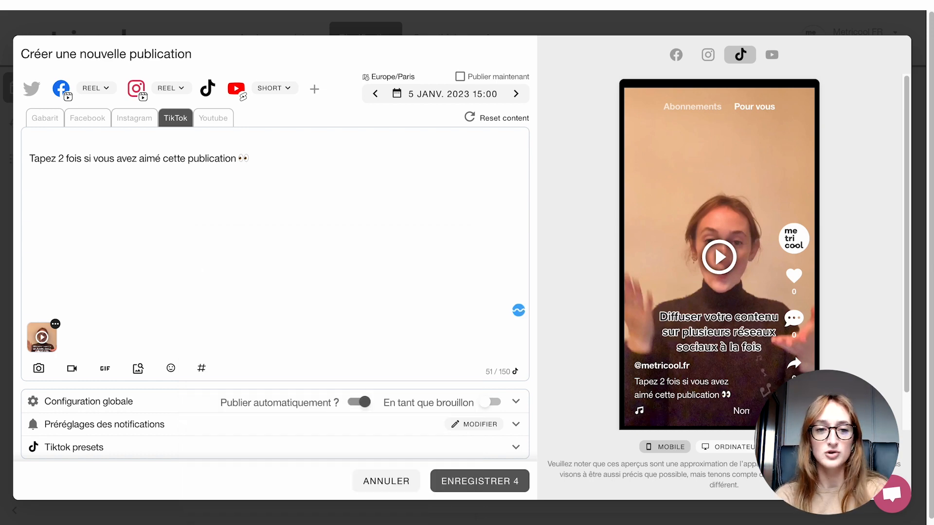
text(#seotiktok)
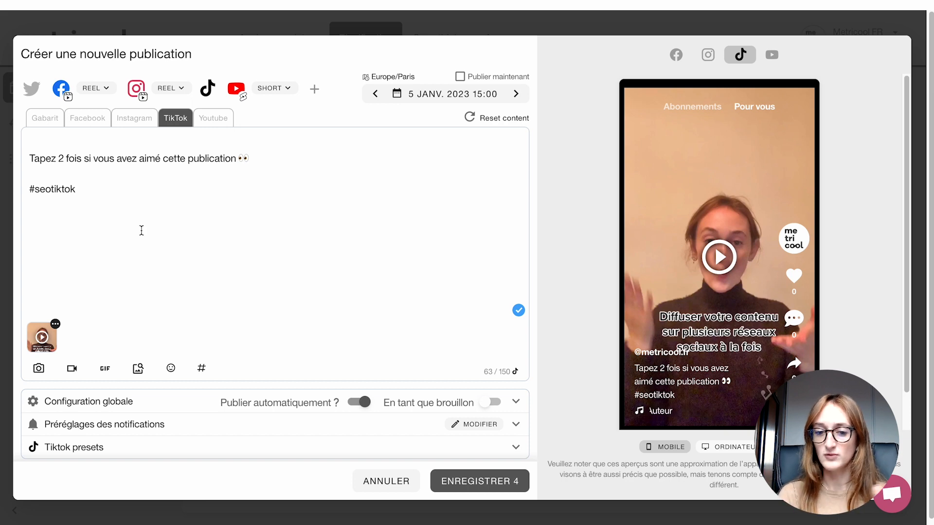
- Turn off automatic publishing in the Instagram version and expand its notification presets
click(87, 119)
click(135, 118)
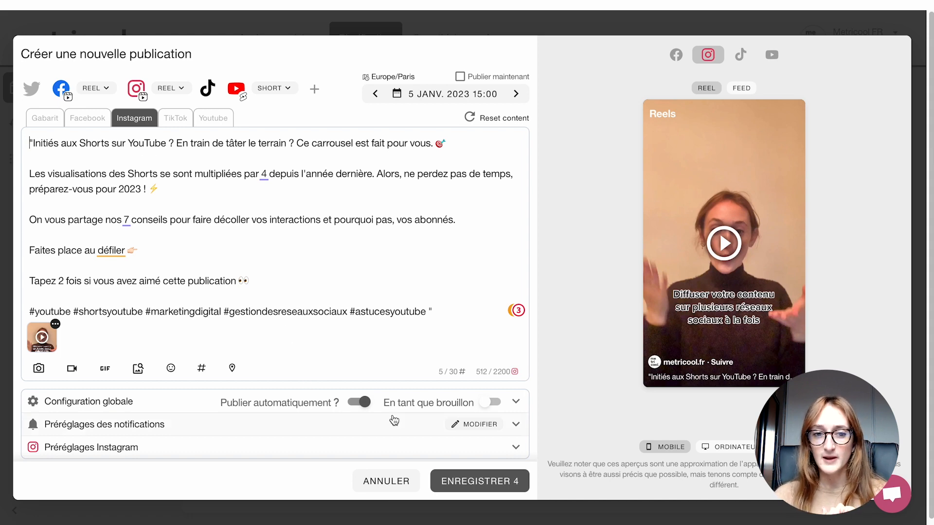
click(366, 403)
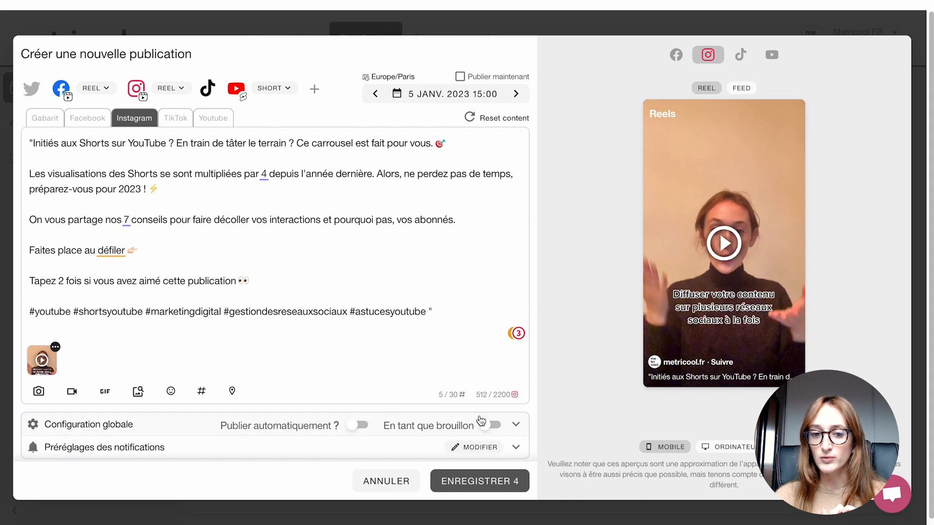
click(514, 449)
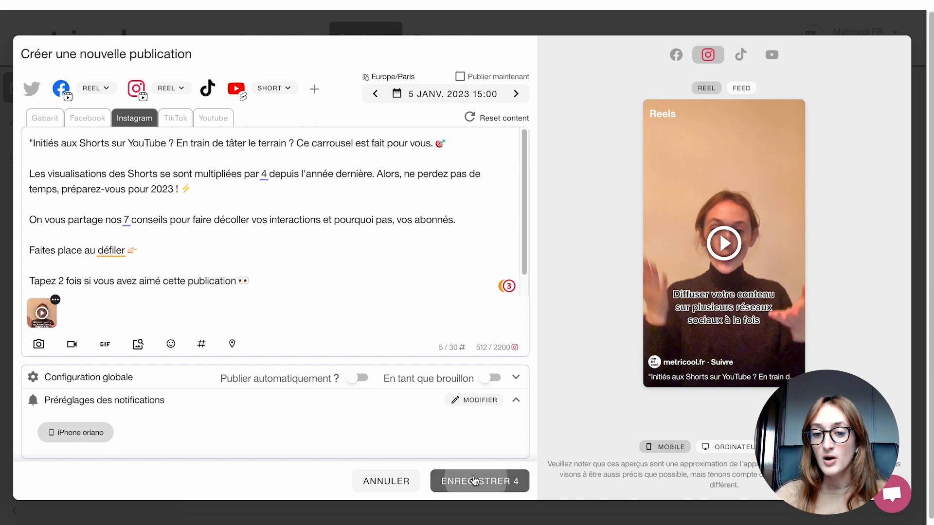
- Save the four-network publication with Instagram as a manual publication, and accept the TikTok notice with "Ne plus afficher ceci" enabled
click(476, 481)
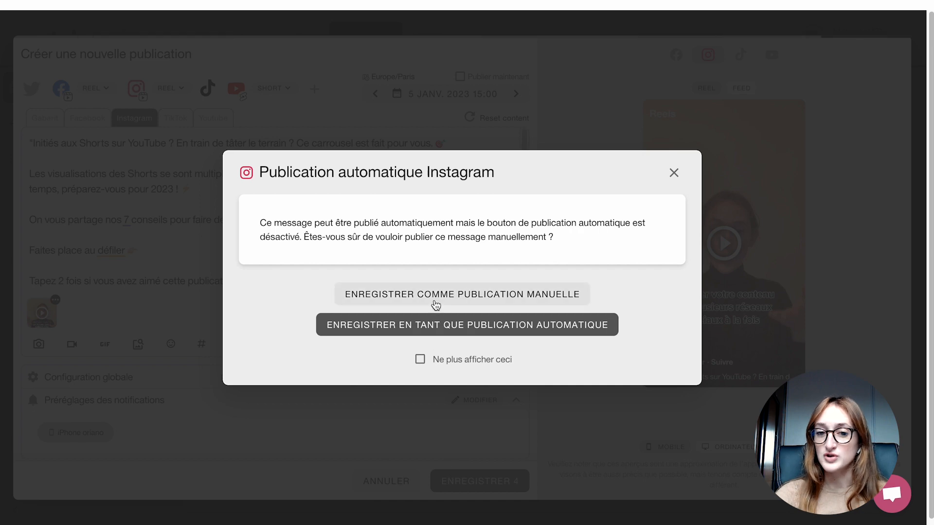
click(436, 305)
click(593, 361)
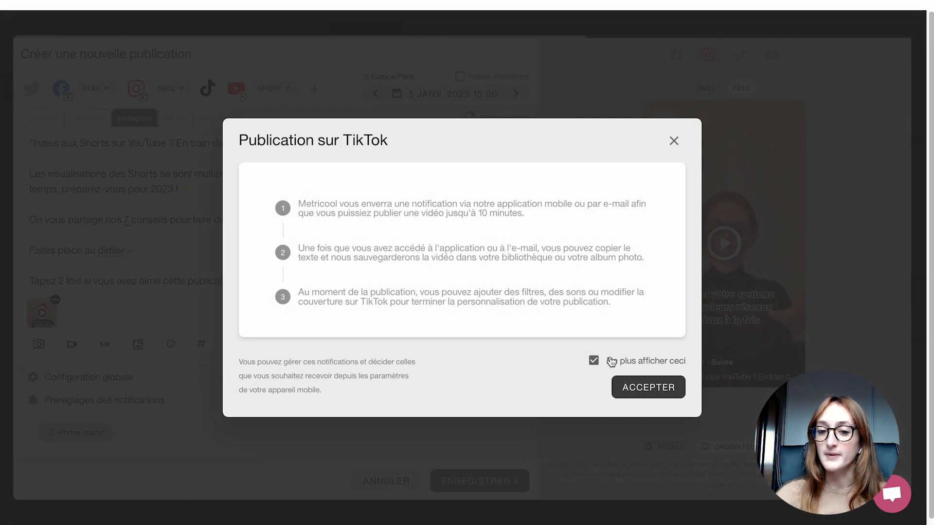
click(642, 387)
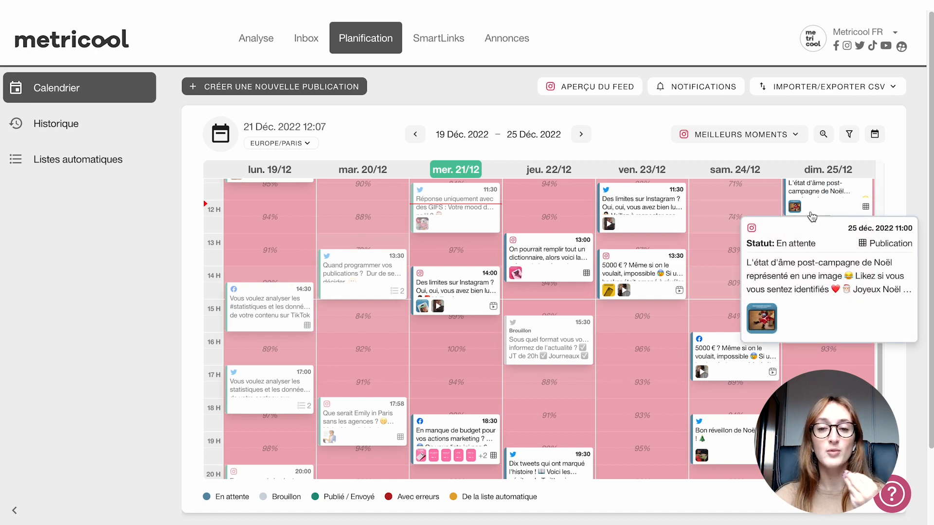
- Open the calendar filters and try hiding and reshowing the Publié / Envoyé, En attente and Brouillon statuses one by one
click(850, 135)
click(639, 204)
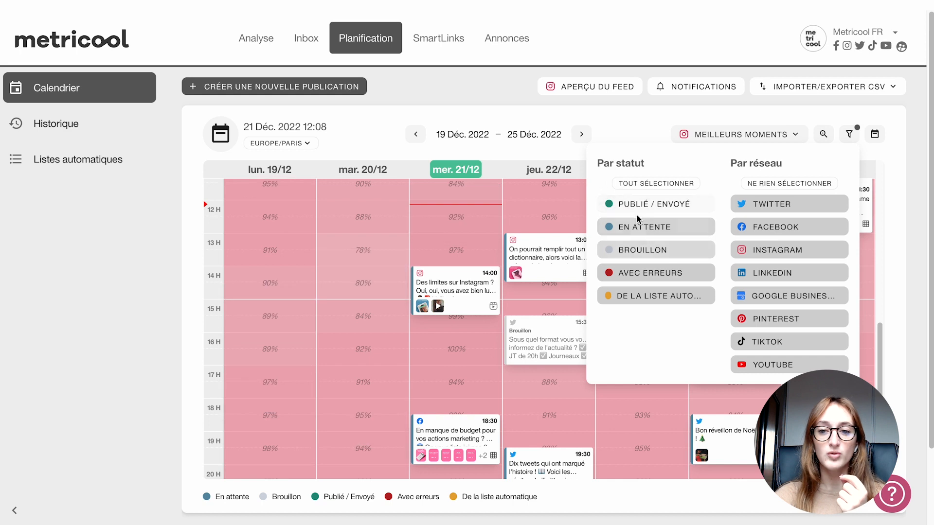
click(637, 212)
click(641, 232)
click(638, 232)
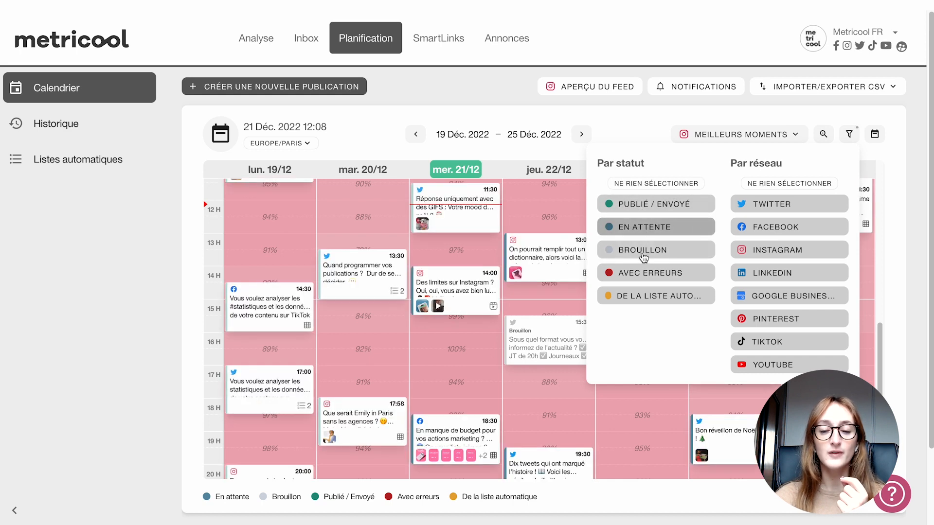
click(642, 250)
click(643, 251)
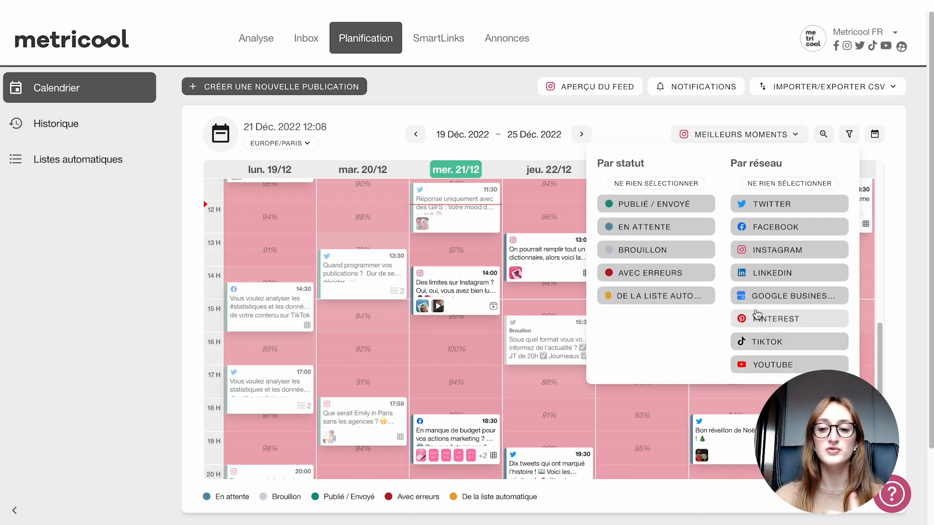
- Filter the calendar to Instagram only by excluding Twitter, Facebook, LinkedIn, Google Business, Pinterest, TikTok and YouTube
click(751, 209)
click(756, 226)
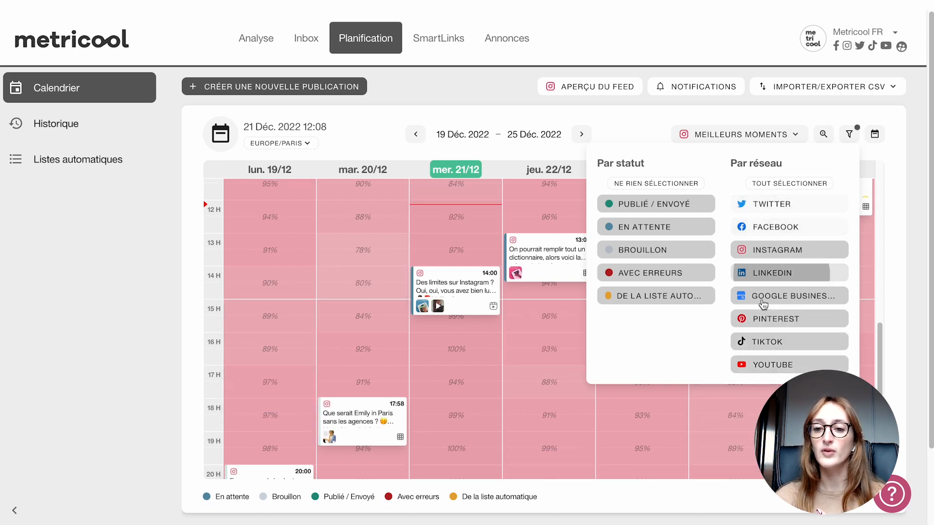
click(761, 273)
click(765, 296)
click(768, 319)
click(771, 342)
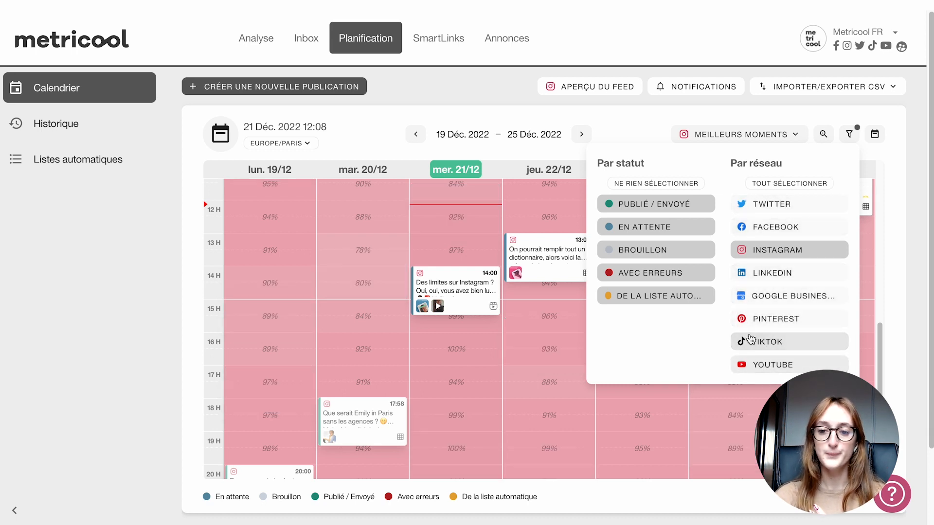
click(771, 363)
- Limit the status filter to Publié / Envoyé and look through the week's published Instagram posts
click(627, 227)
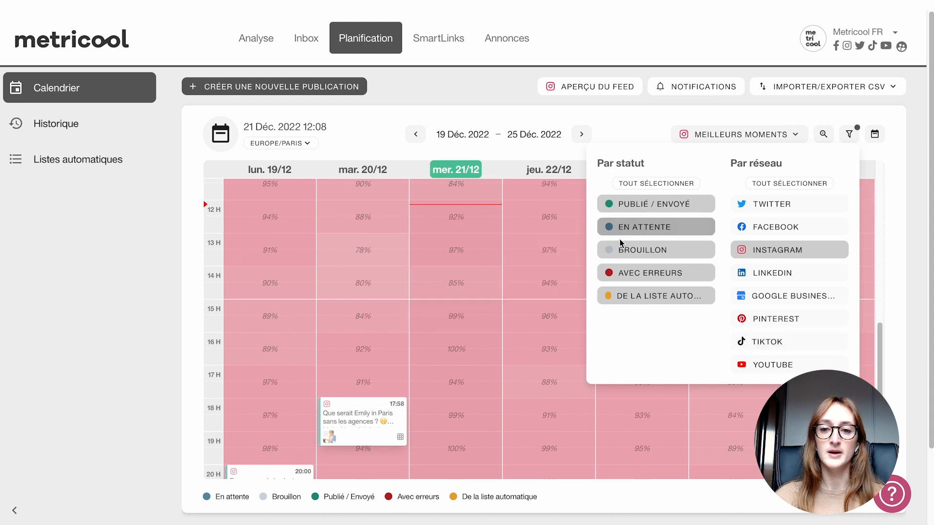
click(625, 249)
click(638, 298)
scroll(390, 311, down, 2)
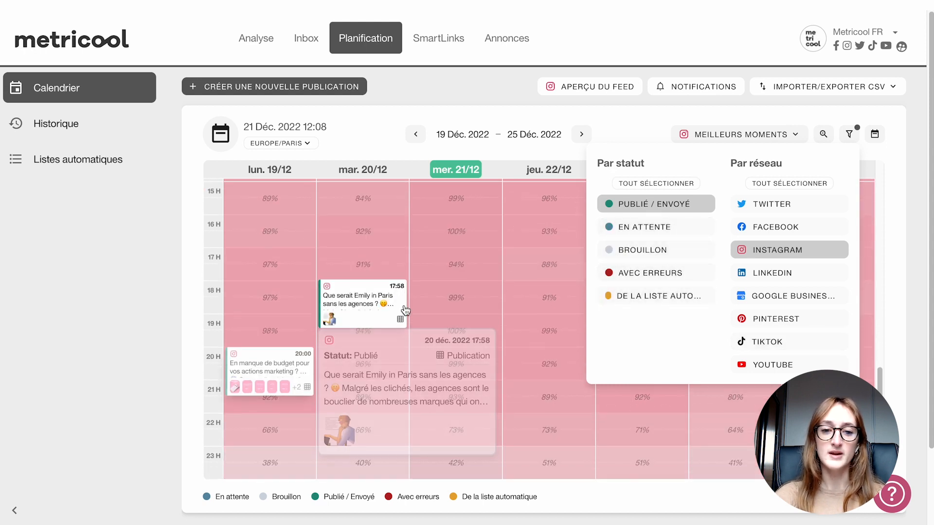
- Add the En attente and Avec erreurs statuses back to the filter and preview the Instagram reel scheduled for 21 December at 14:00
click(656, 236)
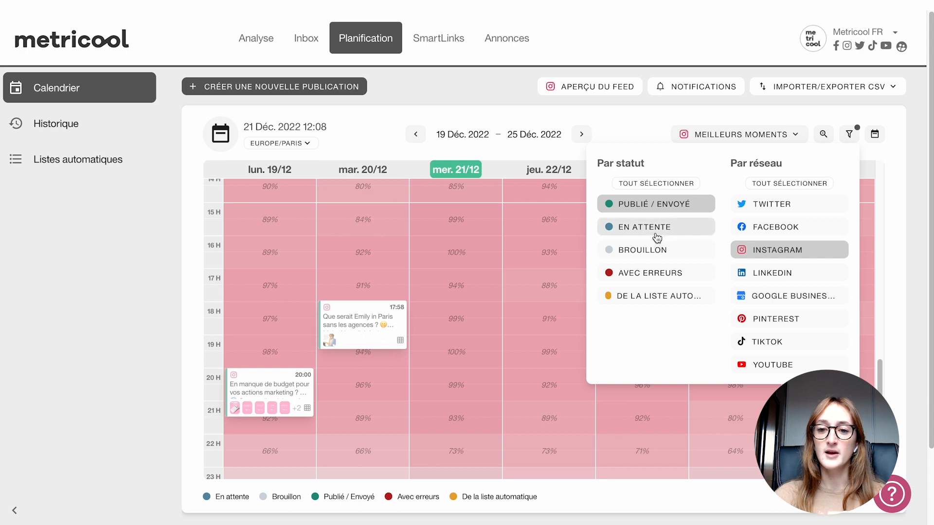
scroll(427, 270, up, 3)
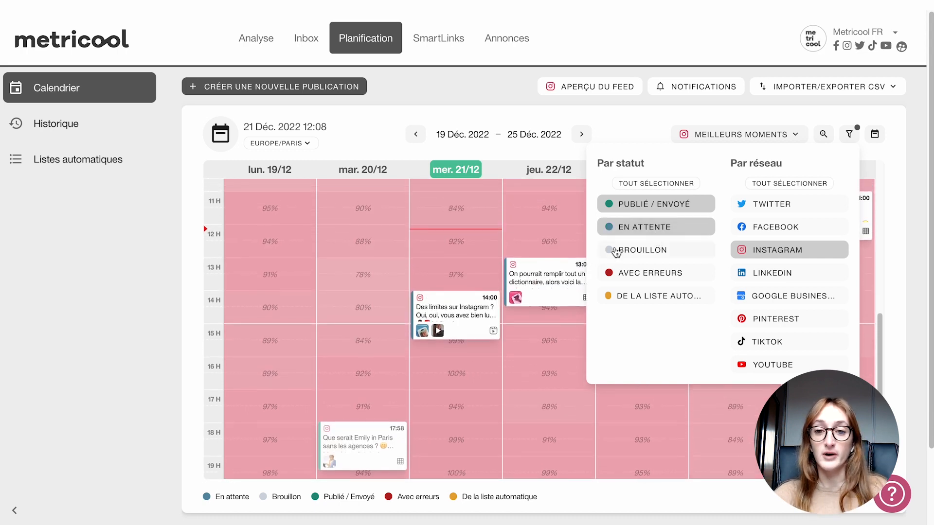
click(625, 275)
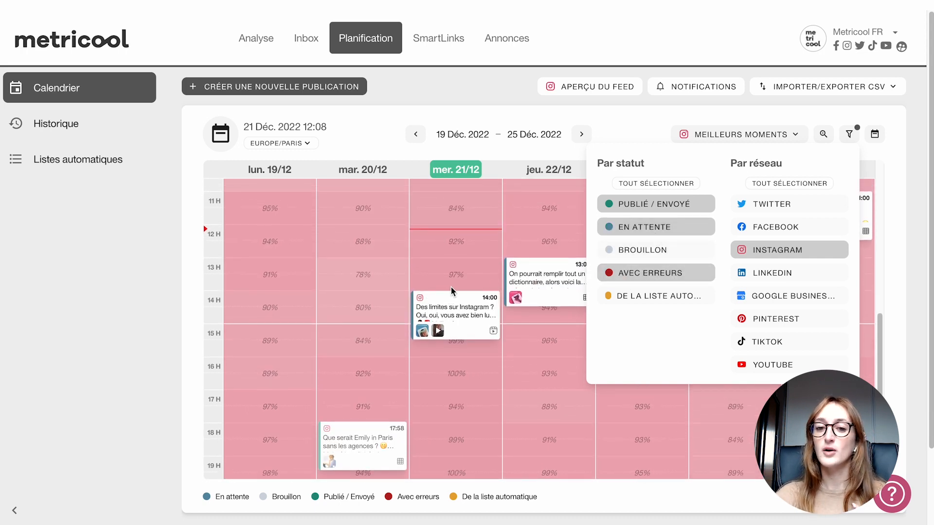
scroll(515, 279, down, 2)
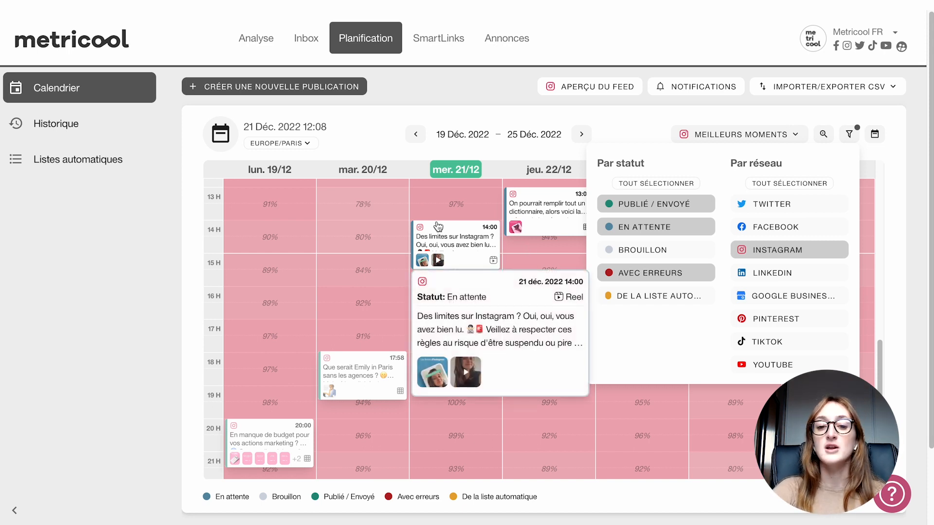
mouse_move(471, 233)
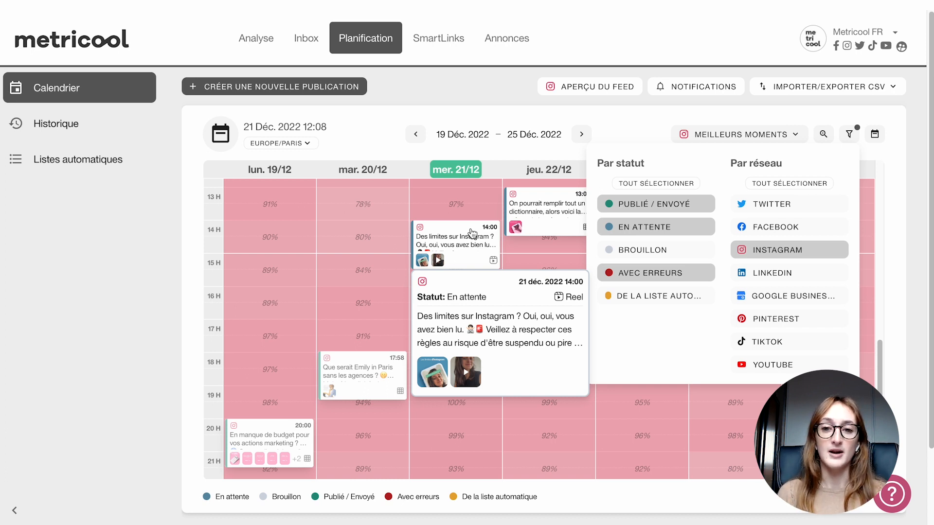
- Restore the Brouillon and automatic-list statuses, reselect all networks, and close the calendar filters
click(637, 250)
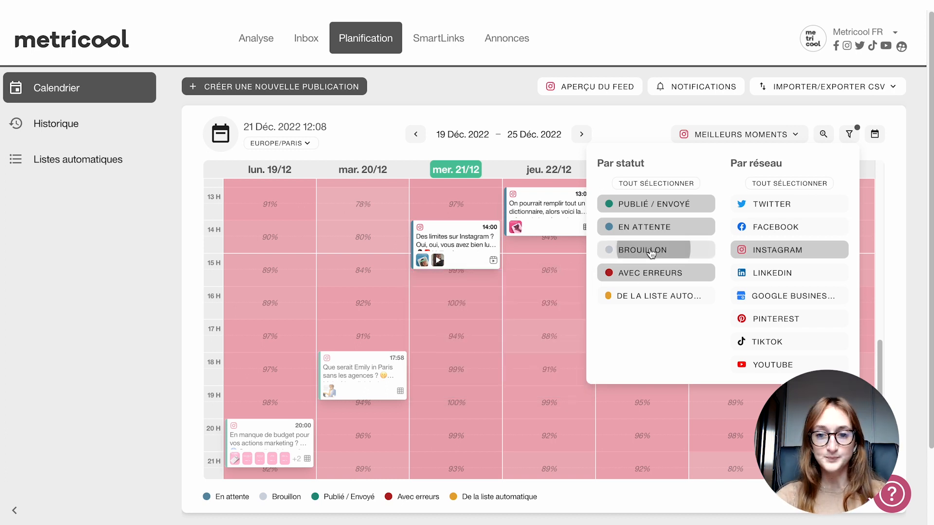
click(640, 295)
click(786, 204)
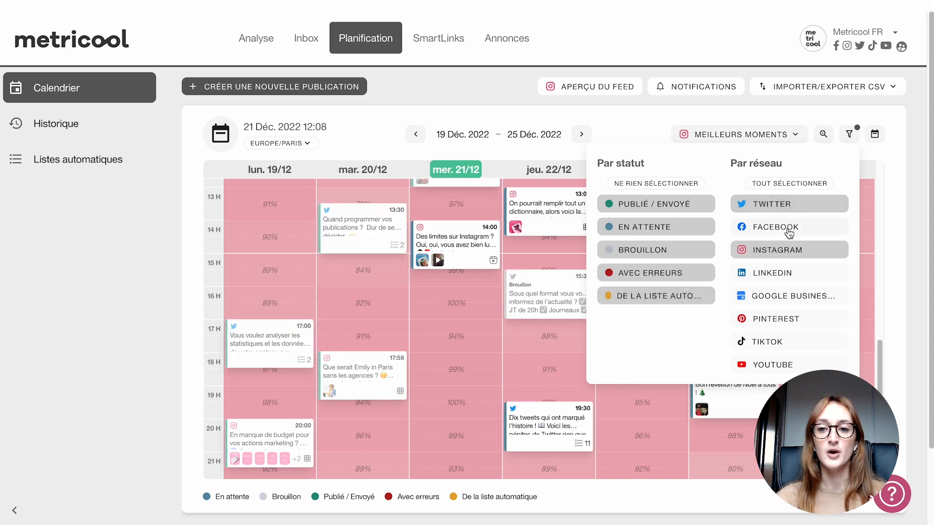
click(781, 184)
click(849, 133)
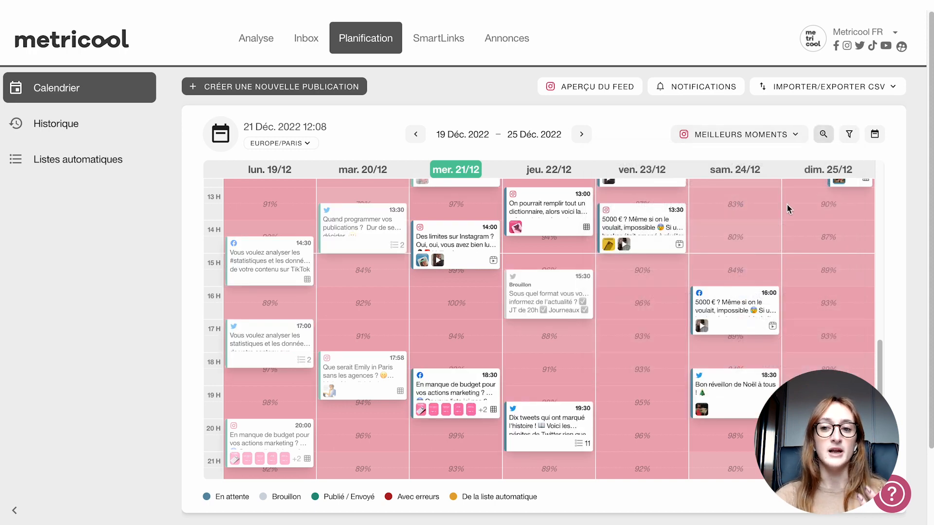